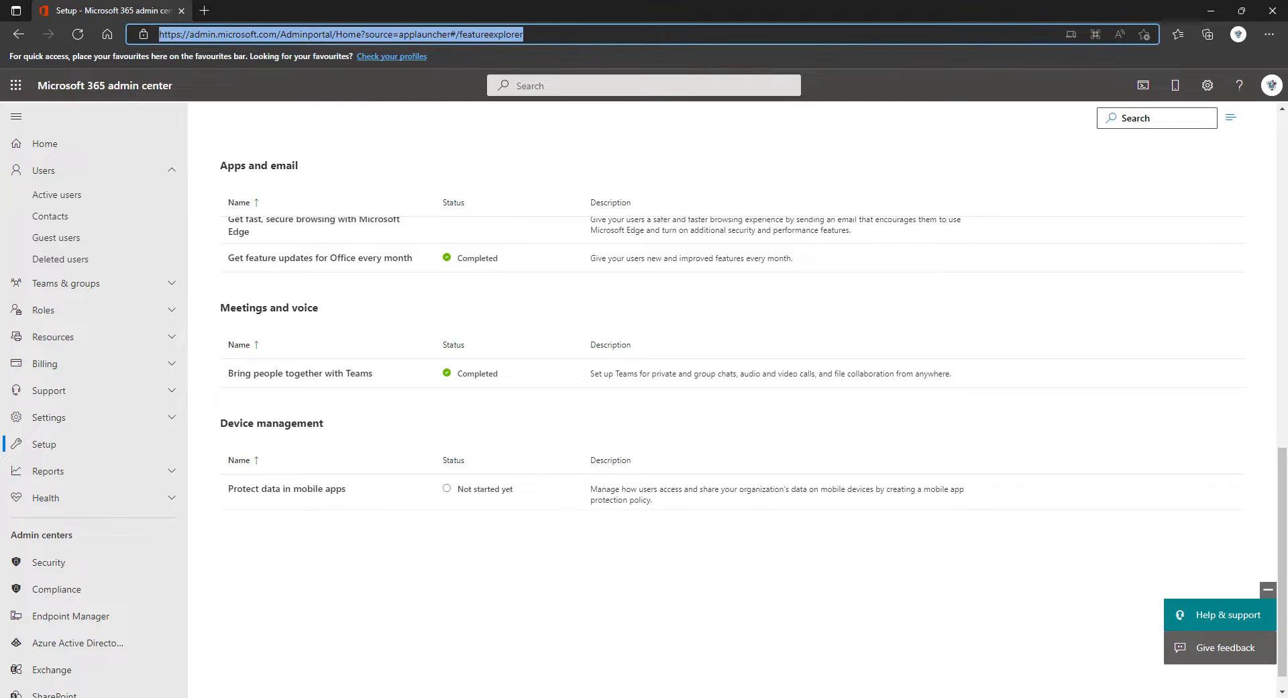
Step: Go to Settings > Domains, where only the default onmicrosoft.com domain is listed
left_click(169, 34)
left_click_drag(159, 34, 276, 34)
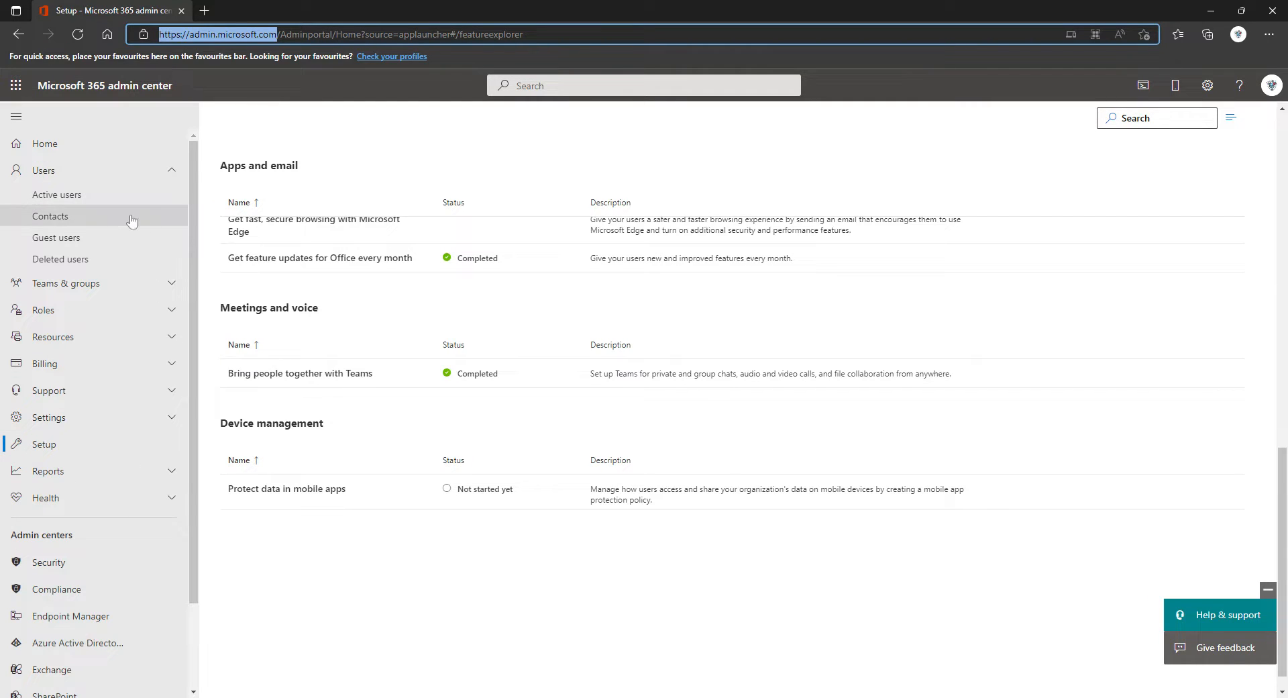
left_click(103, 417)
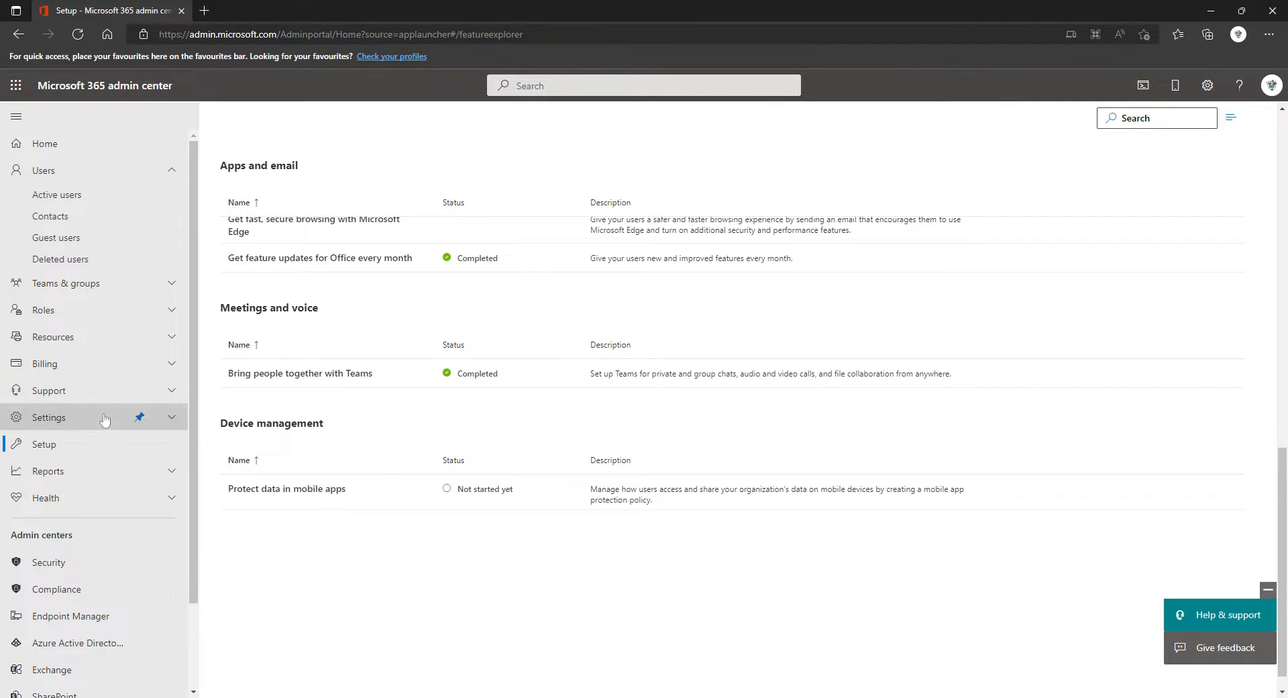
left_click(53, 443)
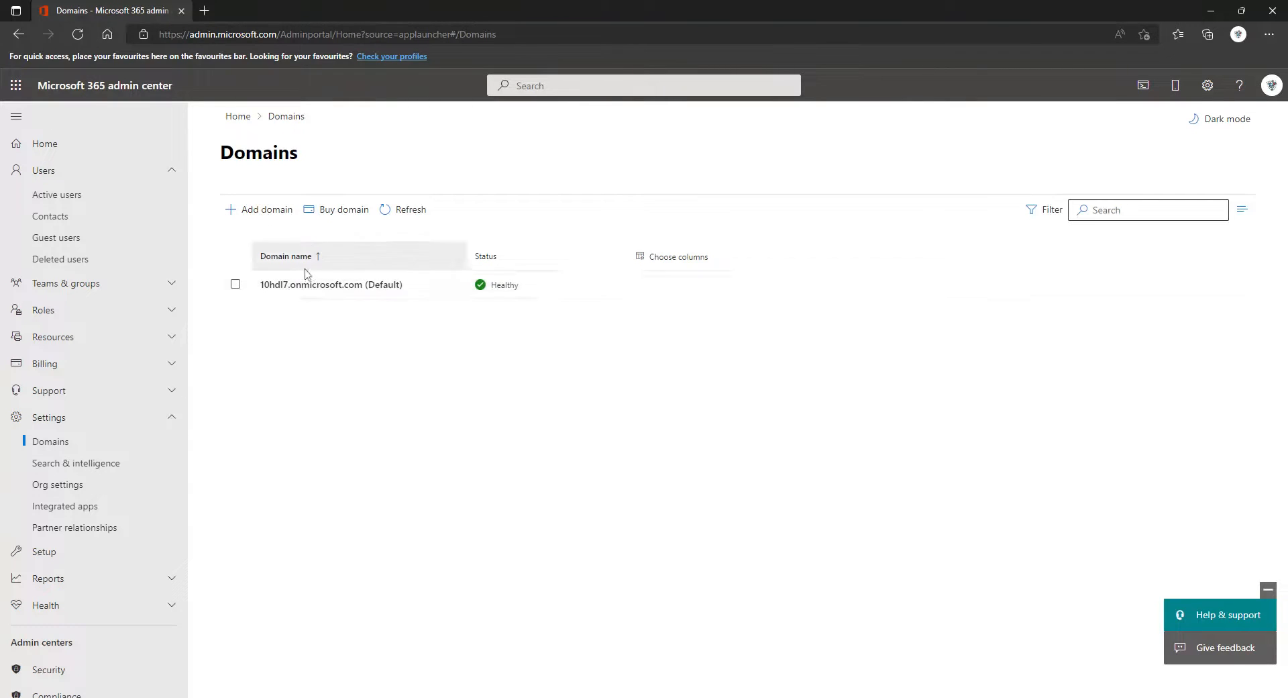
Step: Add the domain powerplatformphillips.uk, correcting the mistyped .co.uk ending before submitting
left_click(255, 215)
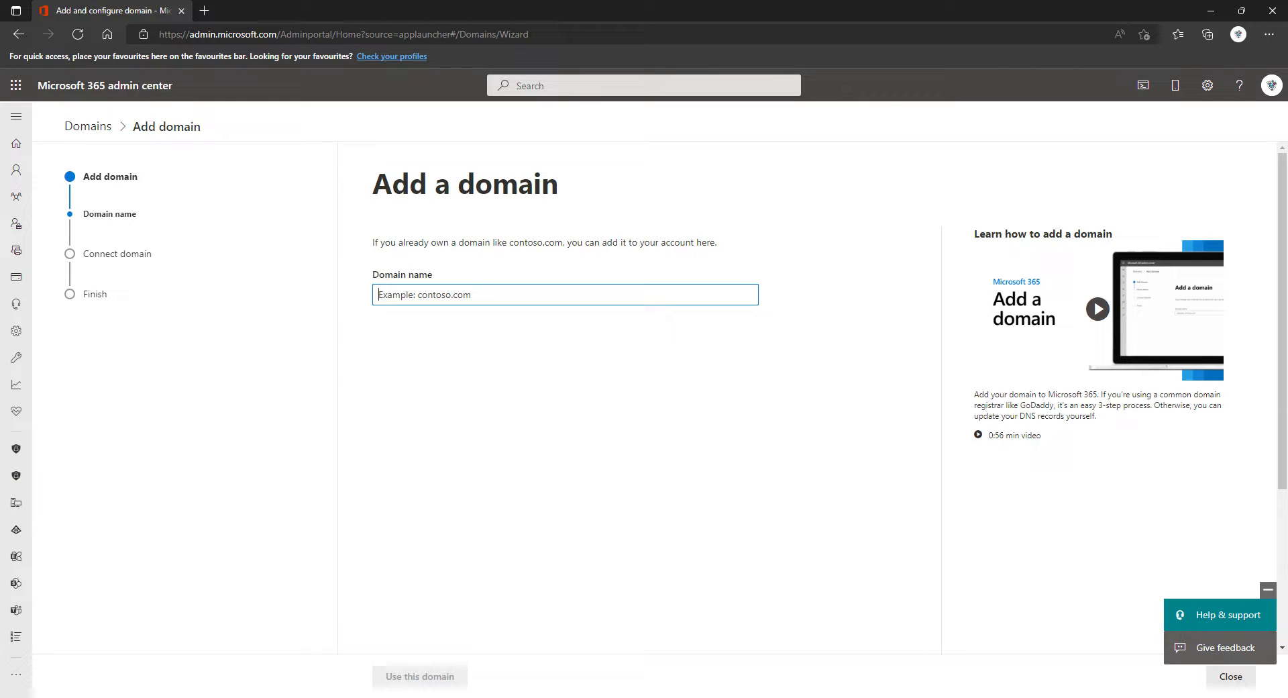
type("power")
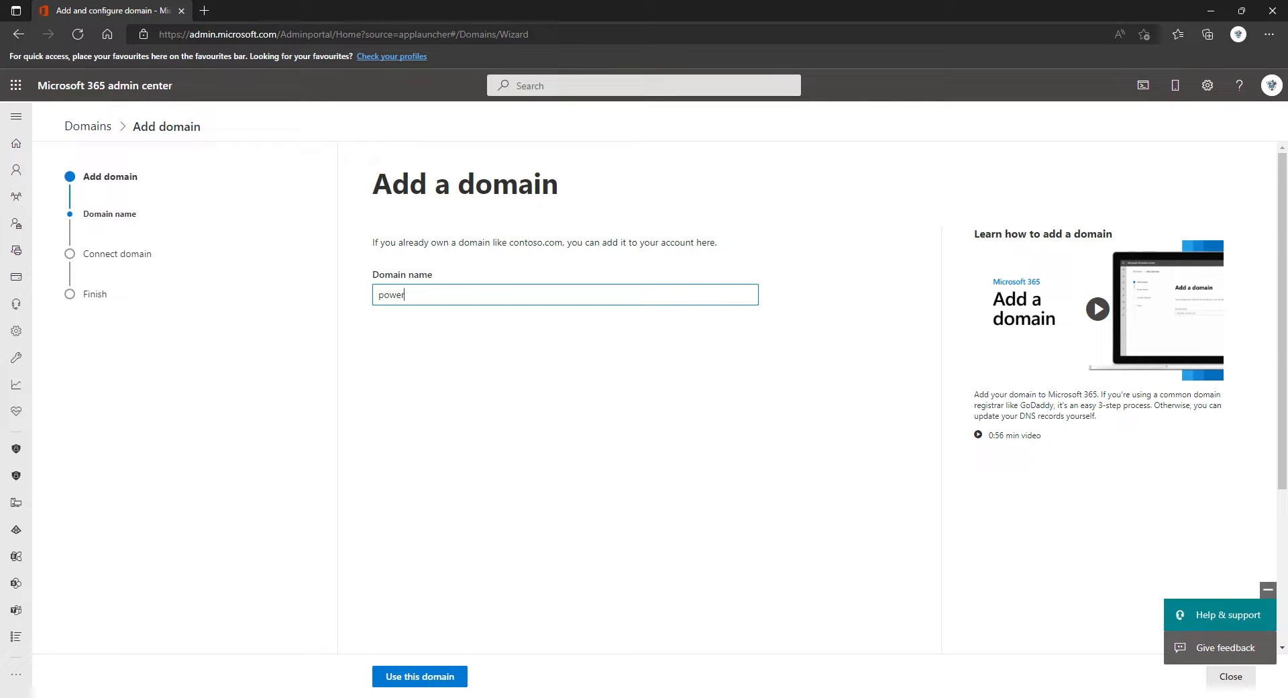
type("platformphillips.co.uk")
left_click(1, 590)
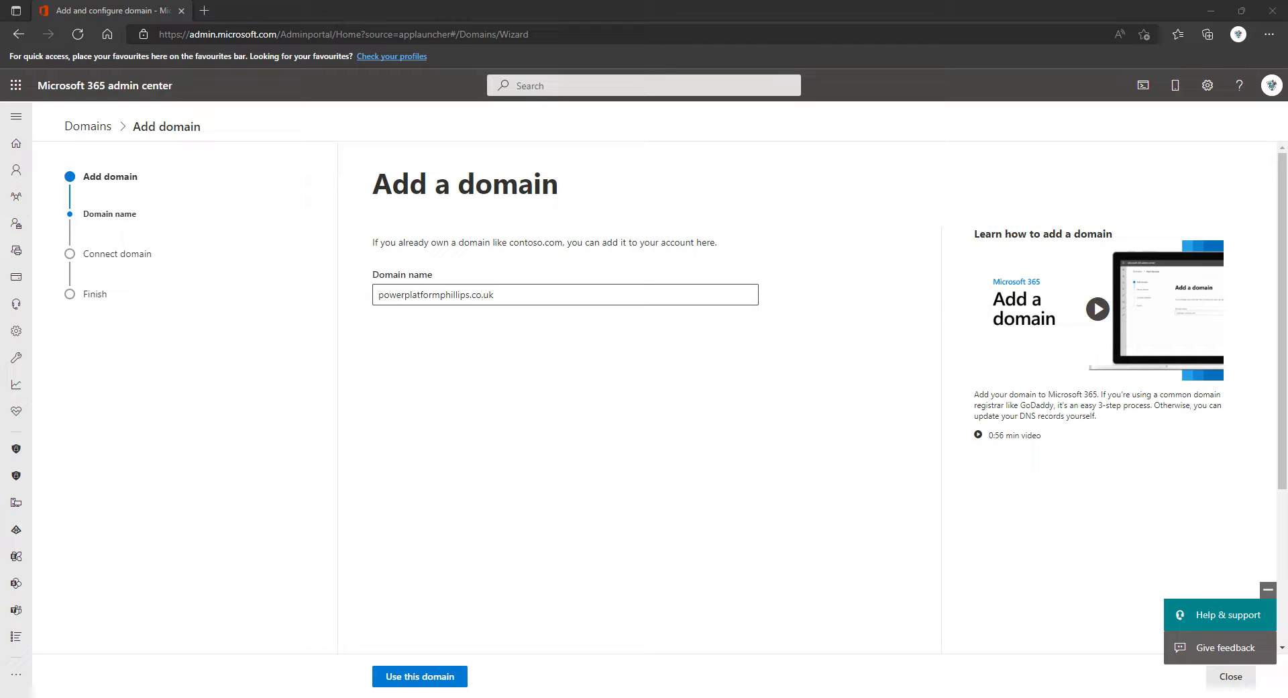
key("alt+Tab")
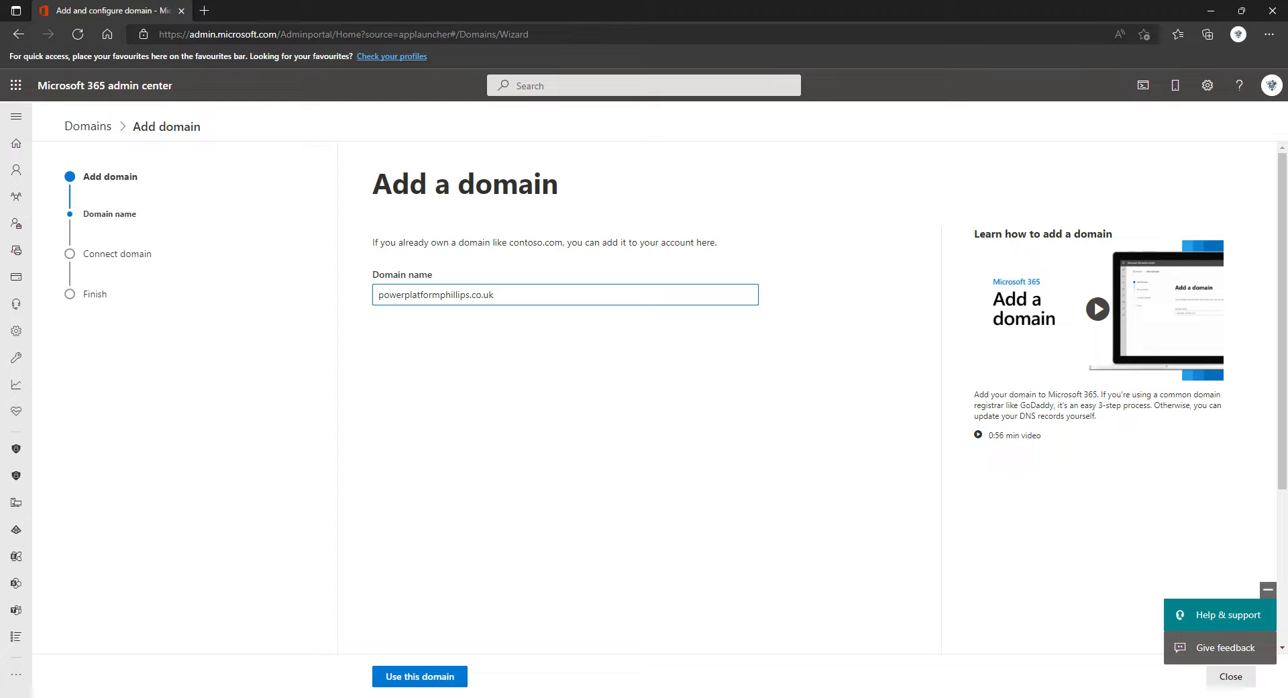
key("BackSpace")
key("BackSpace")
type("uk")
left_click(550, 385)
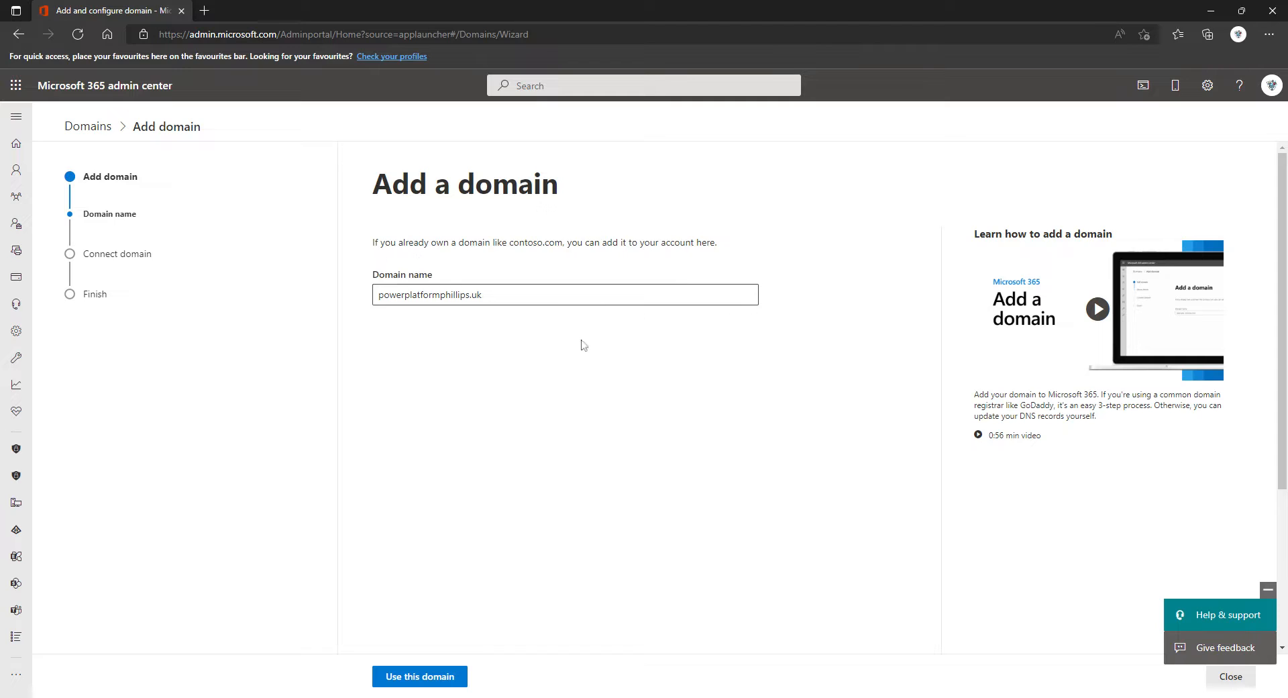
left_click(428, 678)
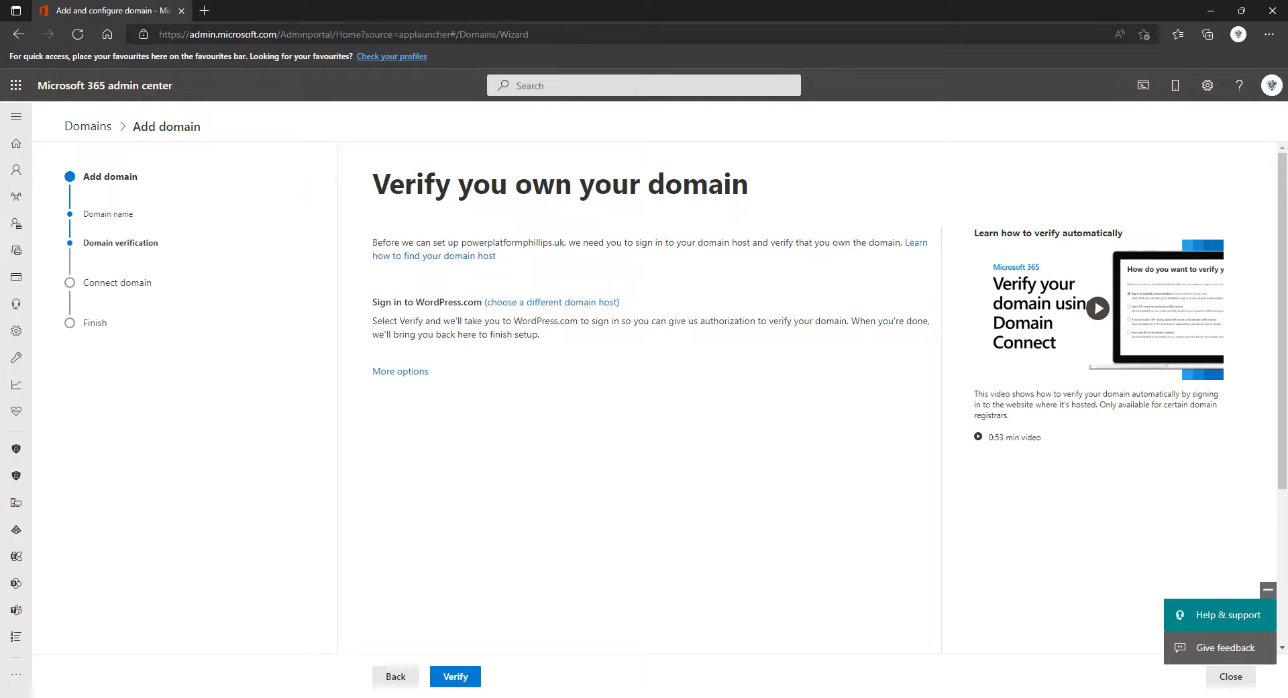
Step: Choose TXT record verification instead of WordPress.com sign-in for the domain
left_click(412, 372)
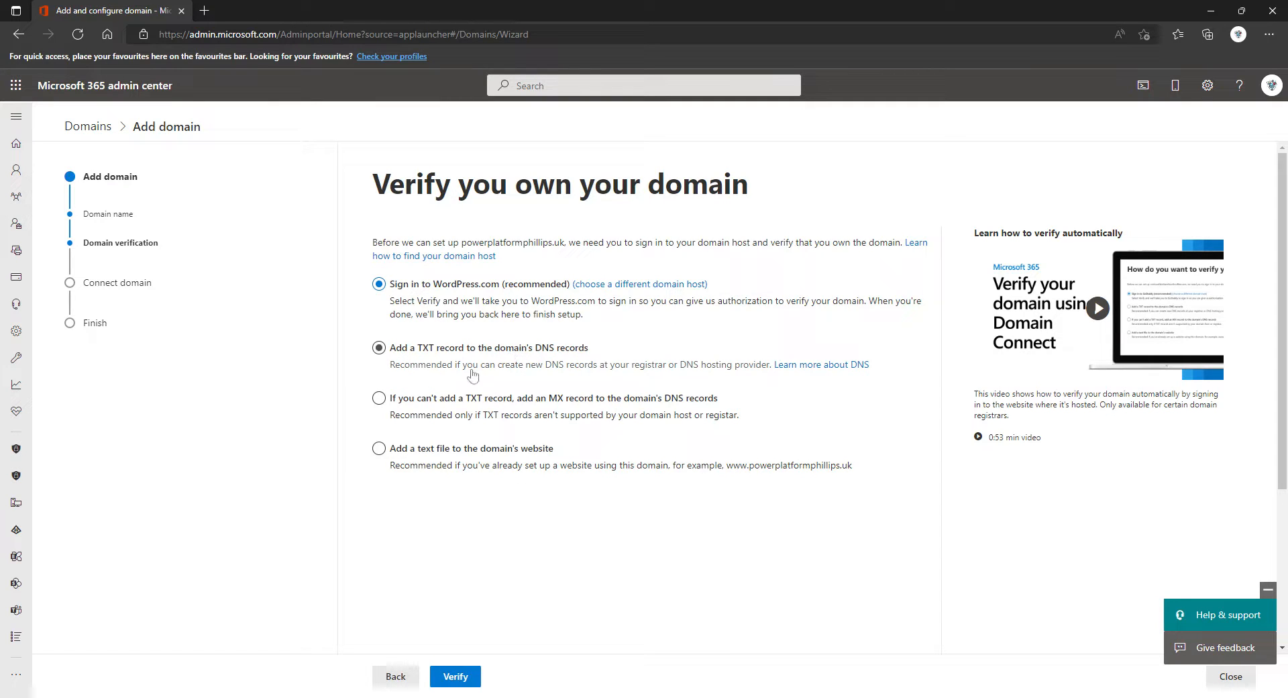
left_click(379, 348)
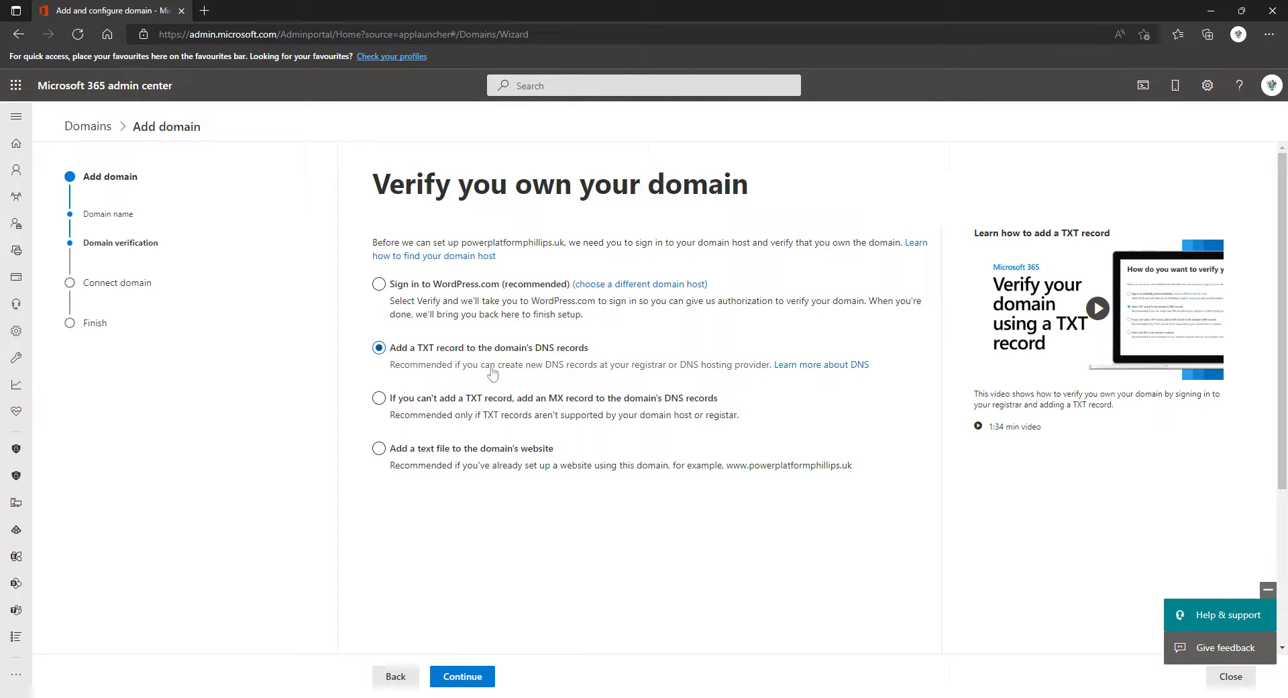
Step: View the TXT record name, value and TTL, then verify domain ownership
left_click(453, 679)
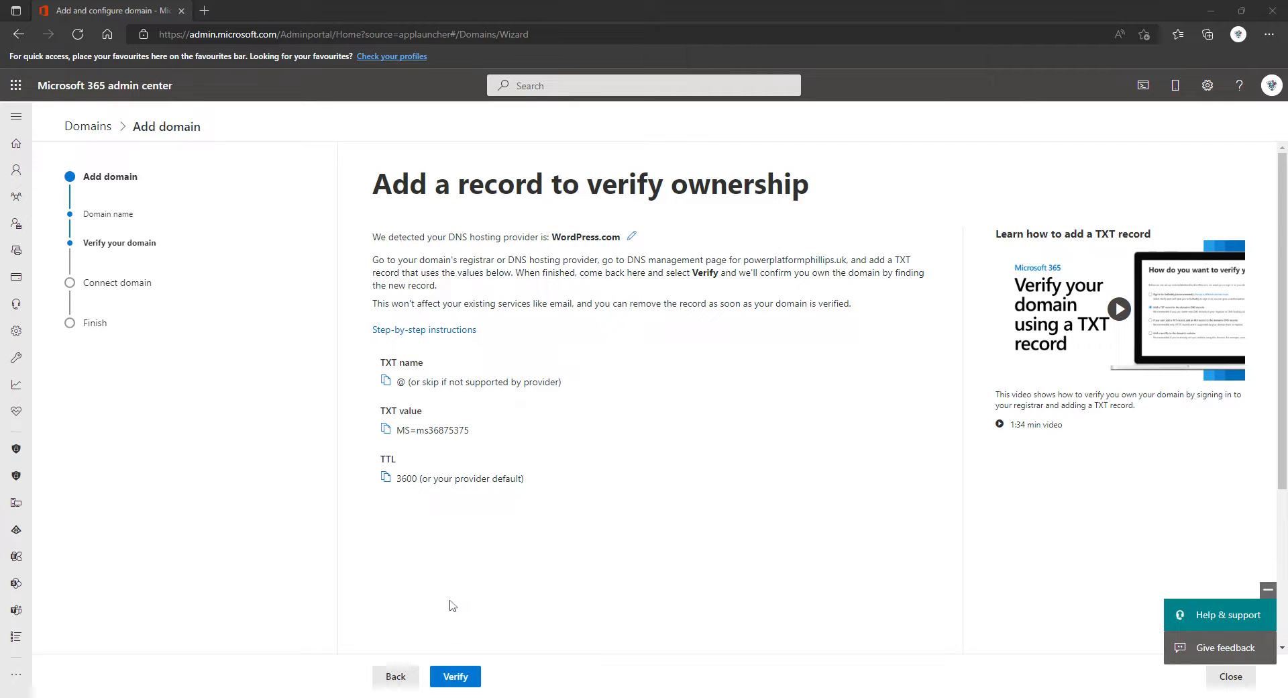
left_click(454, 678)
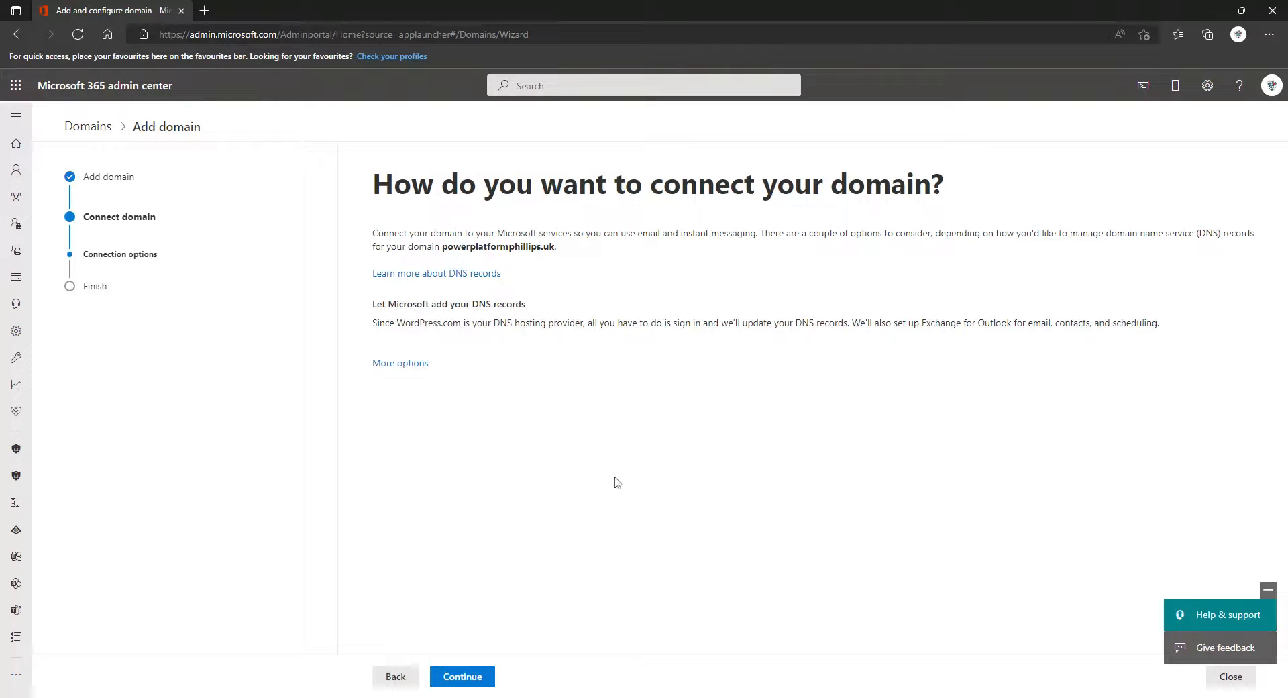
Step: Keep Let Microsoft add your DNS records and continue to the Exchange MX, TXT and CNAME list
left_click(422, 363)
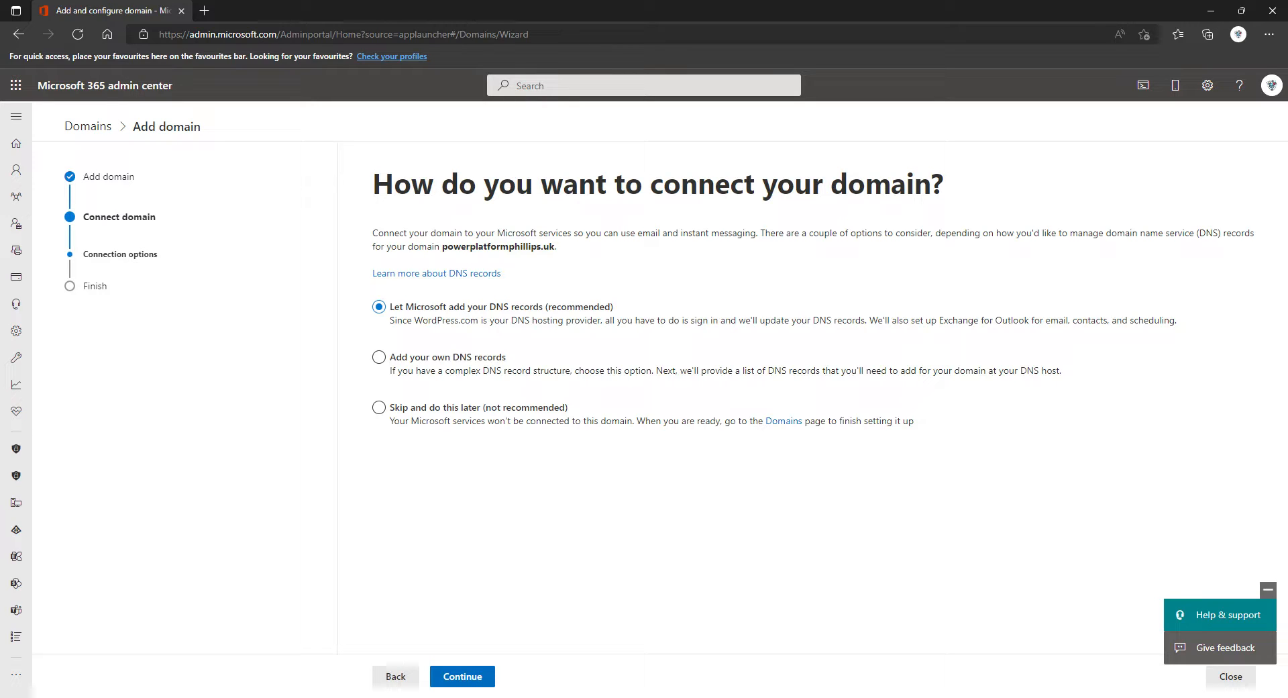
left_click(473, 677)
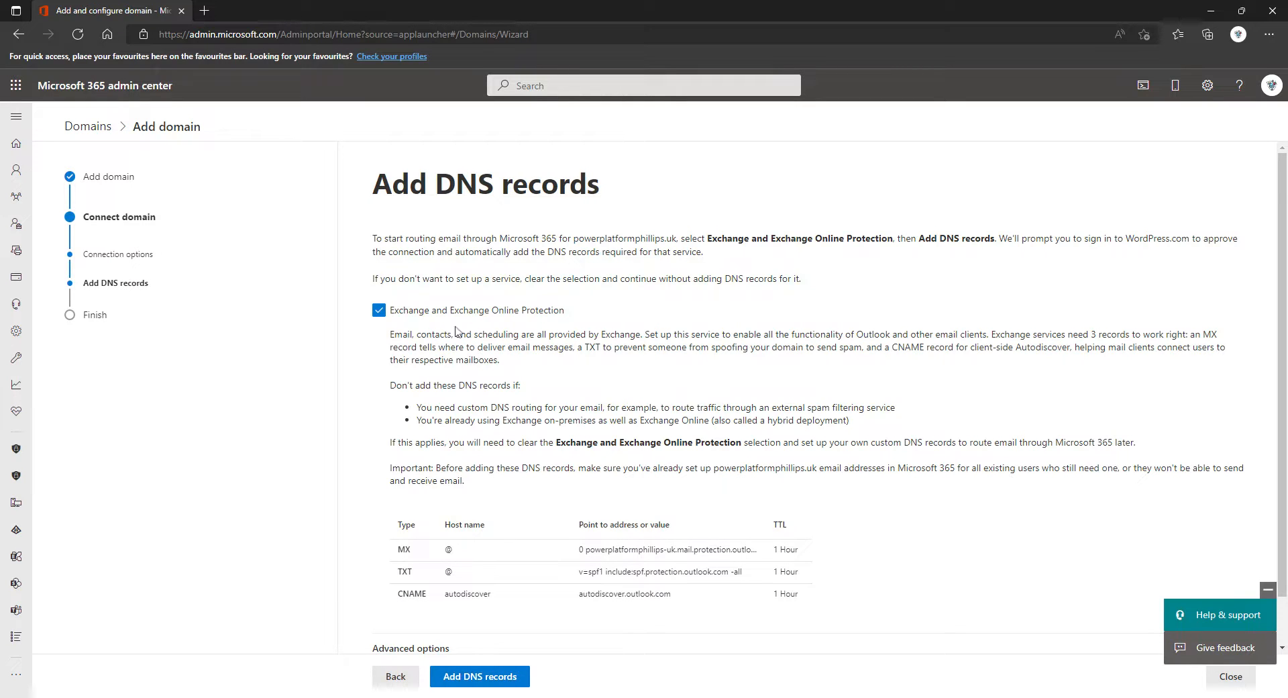
Step: Keep Exchange, Skype for Business and Intune ticked and start adding records at WordPress.com
scroll(470, 332, "down", 2)
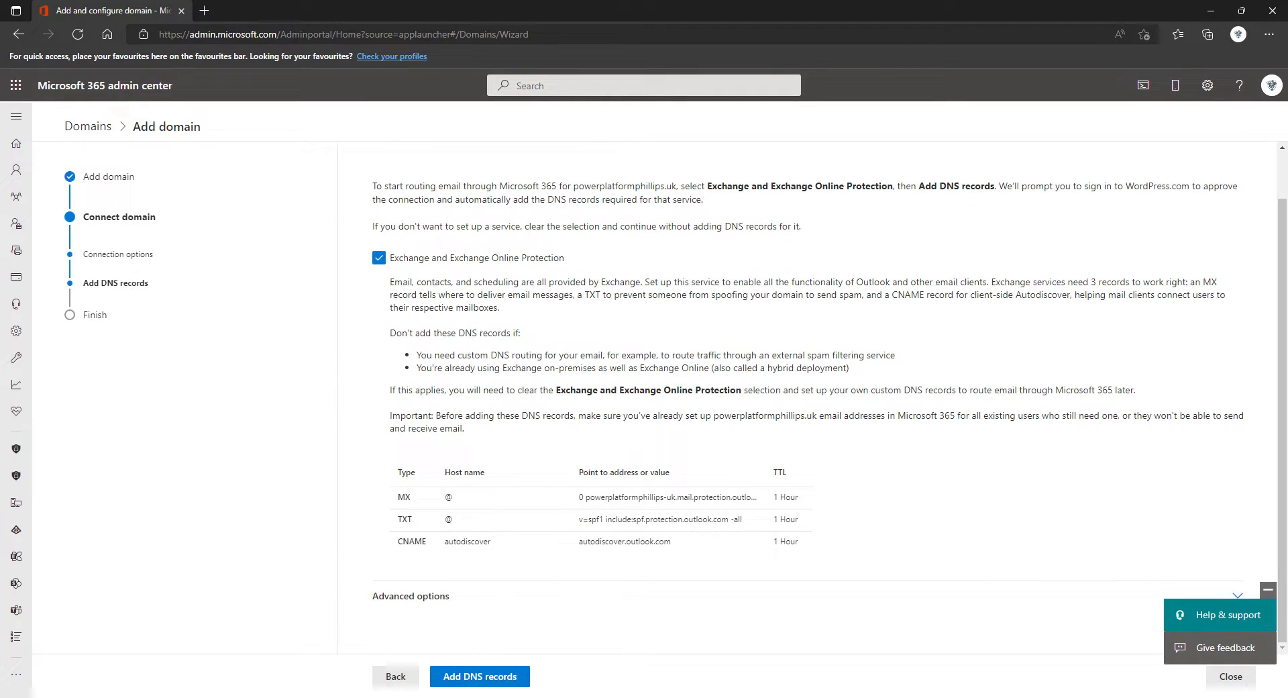
left_click(413, 602)
scroll(479, 308, "down", 5)
scroll(479, 307, "up", 6)
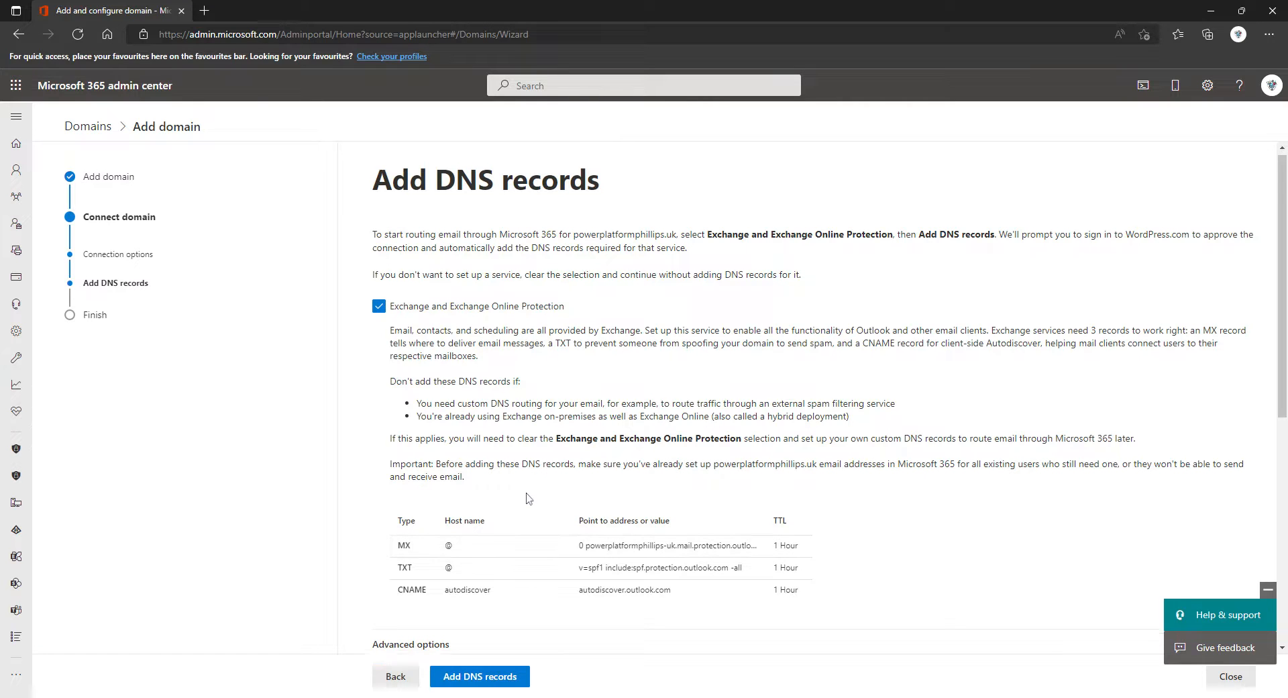
scroll(529, 497, "down", 2)
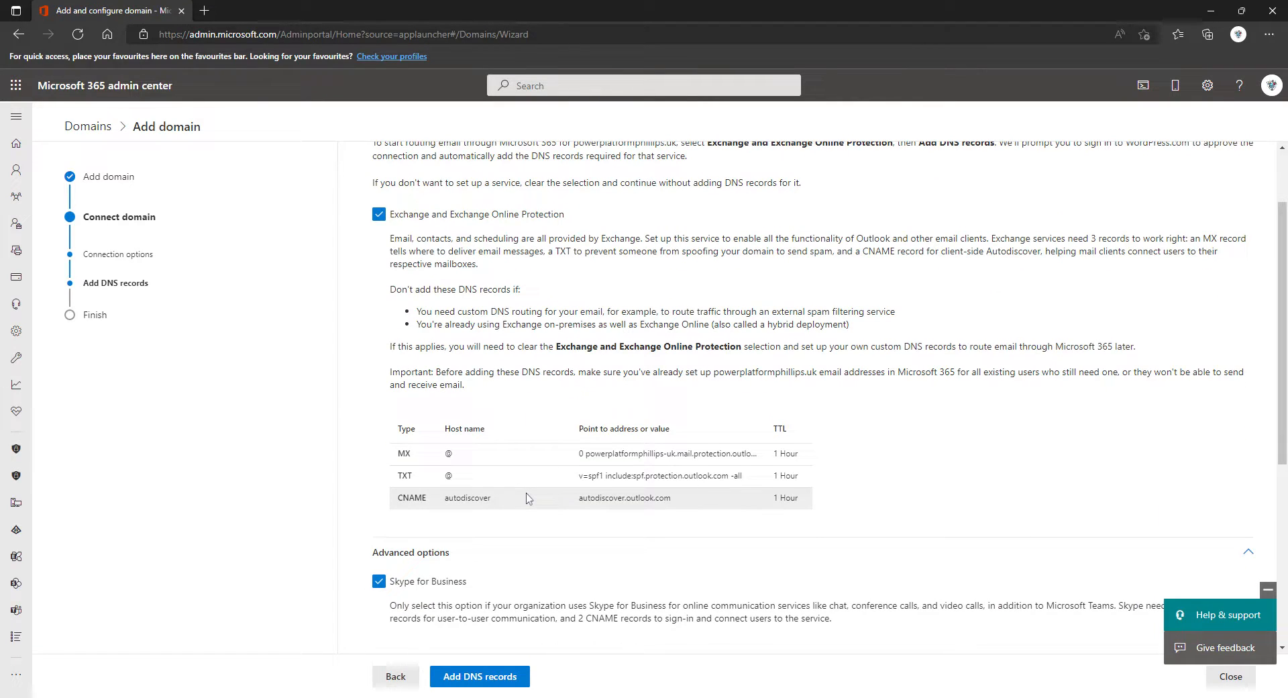
scroll(529, 498, "down", 7)
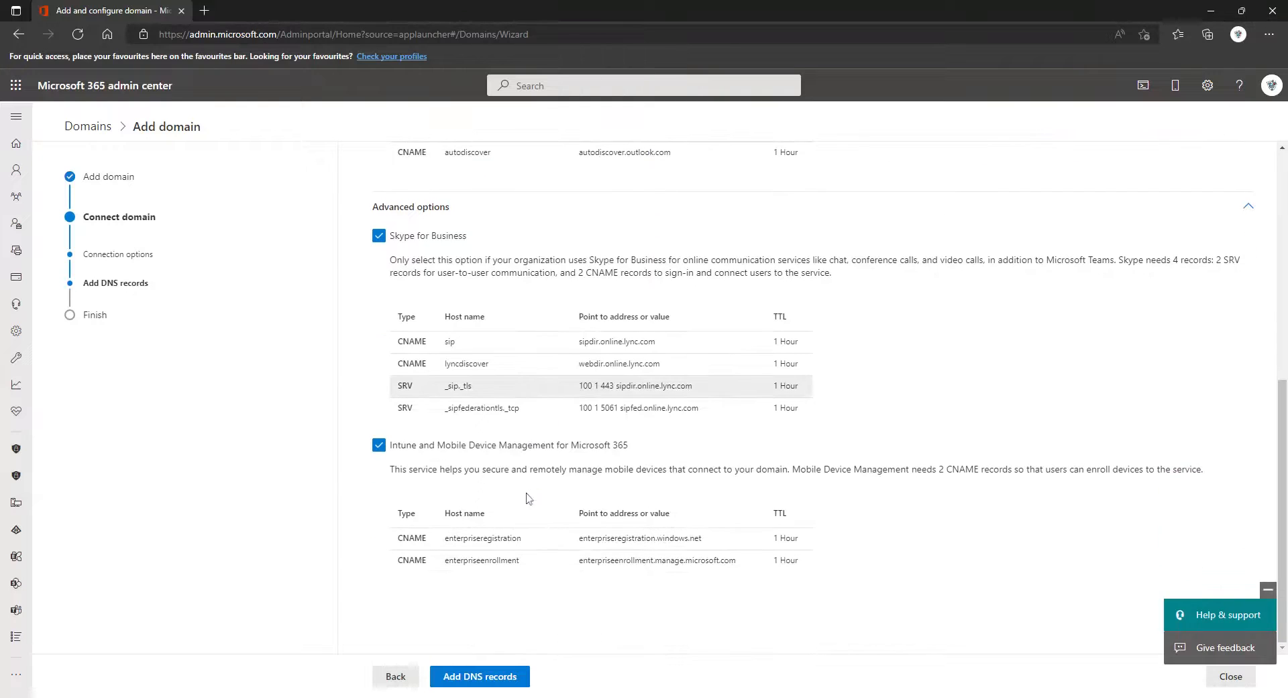
left_click(505, 683)
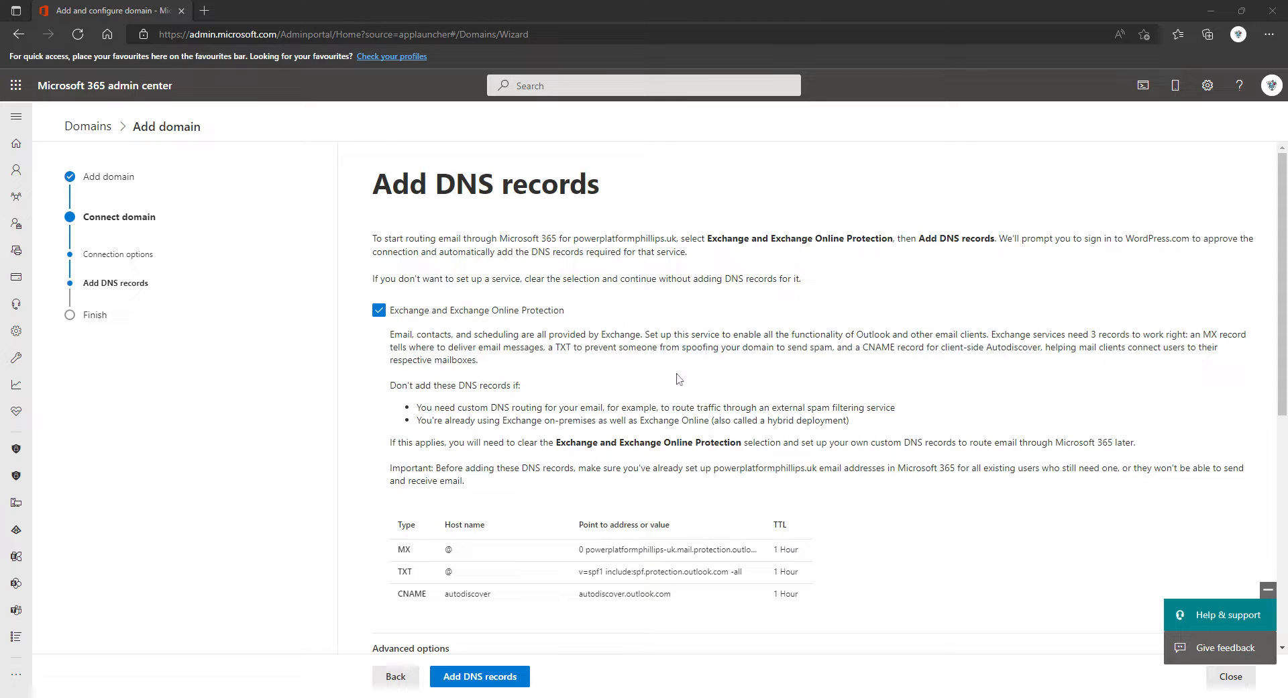
scroll(711, 385, "down", 5)
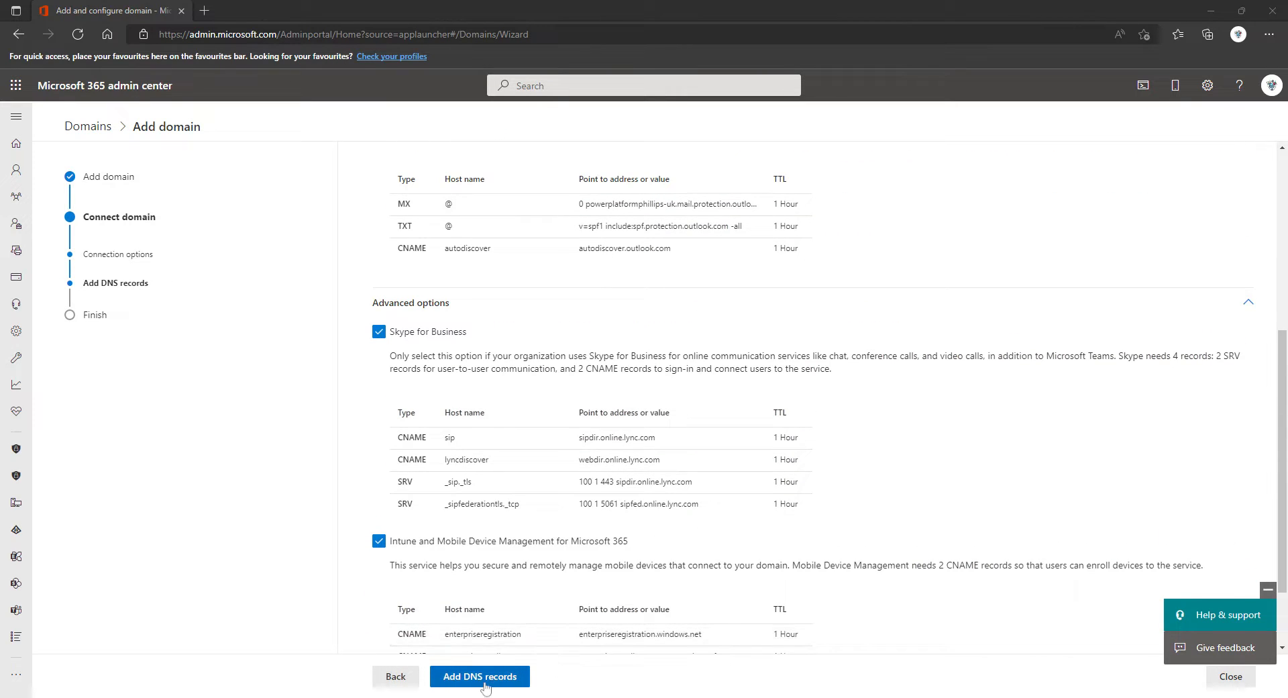
left_click(486, 680)
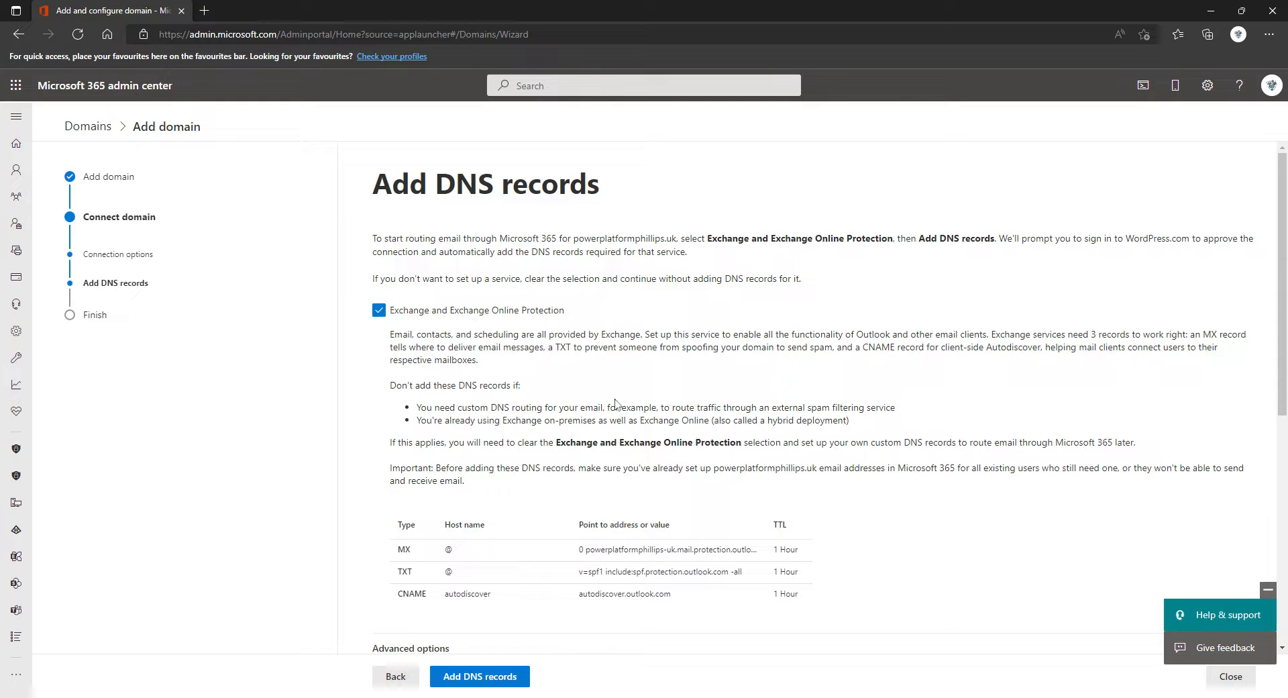
Step: Untick Exchange, Skype for Business and Intune and finish setup without adding DNS records
scroll(545, 474, "down", 2)
scroll(545, 474, "down", 4)
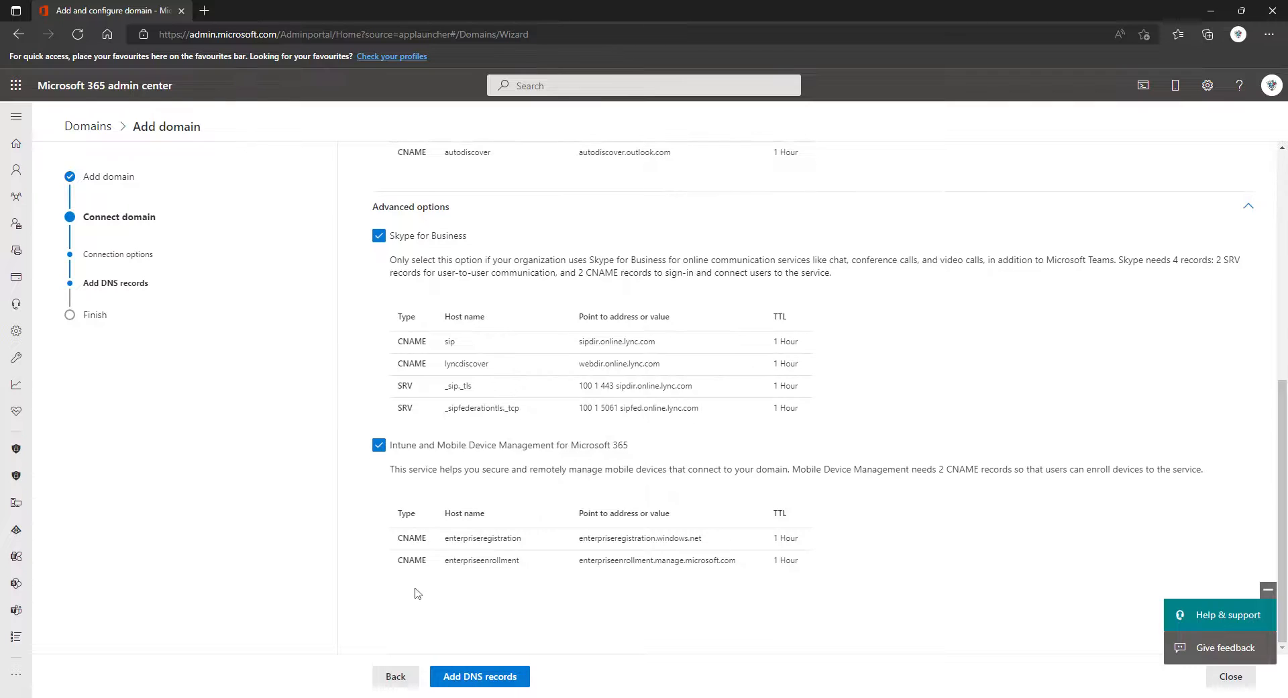
scroll(531, 469, "up", 7)
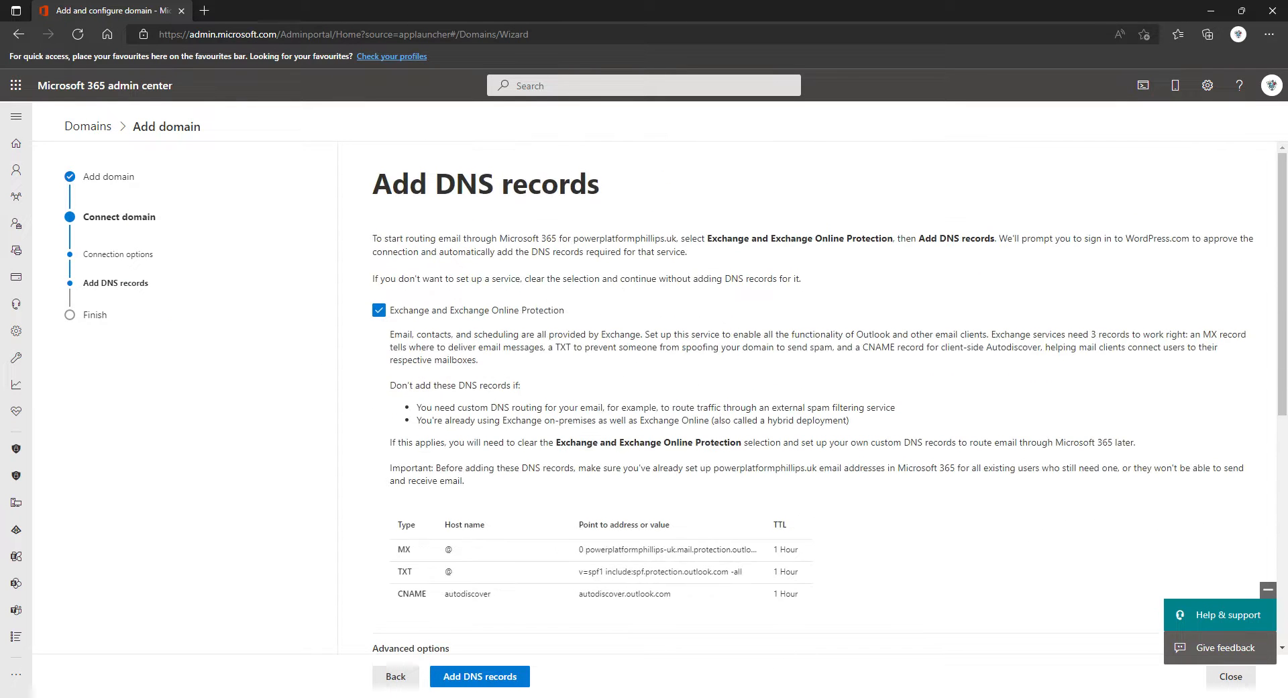
left_click(379, 310)
scroll(437, 545, "down", 2)
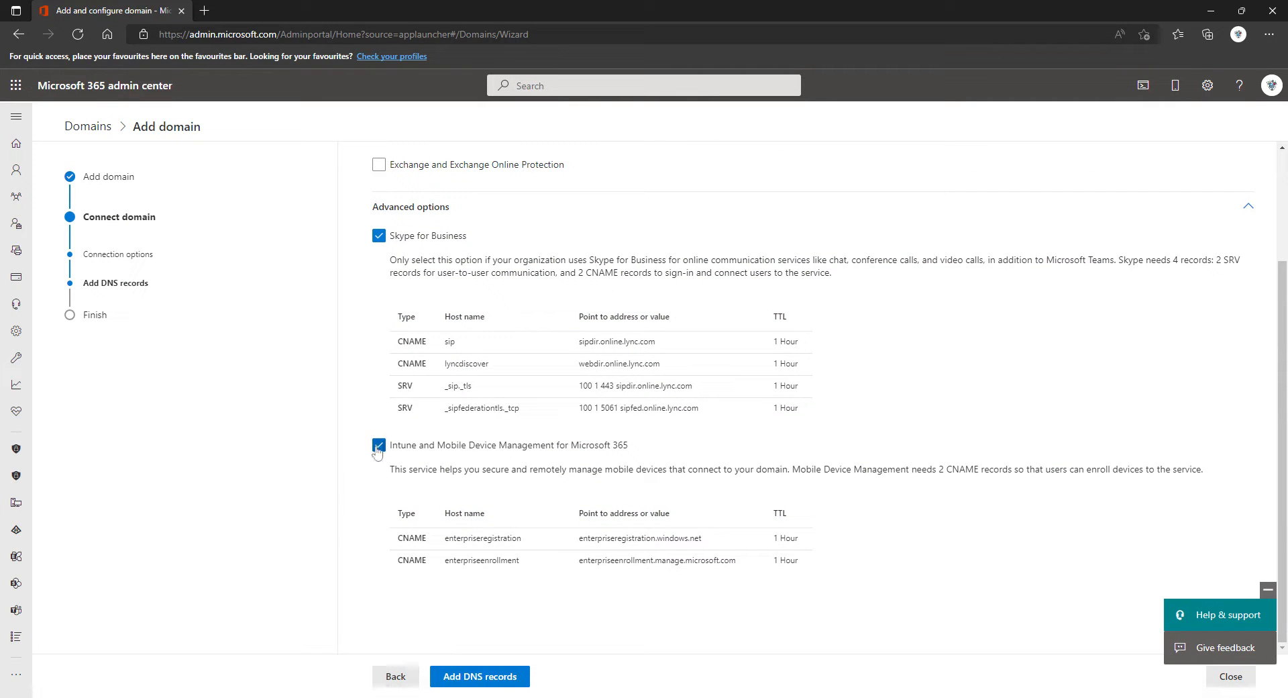
left_click(379, 235)
left_click(379, 405)
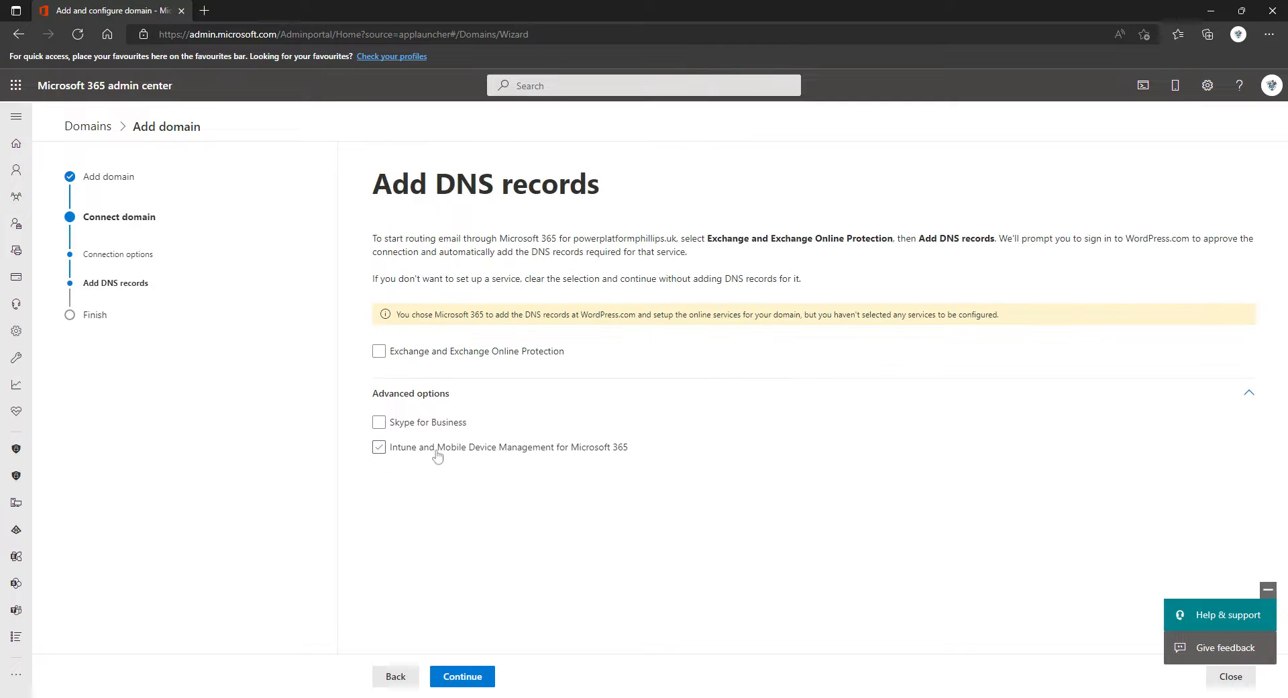
left_click(463, 676)
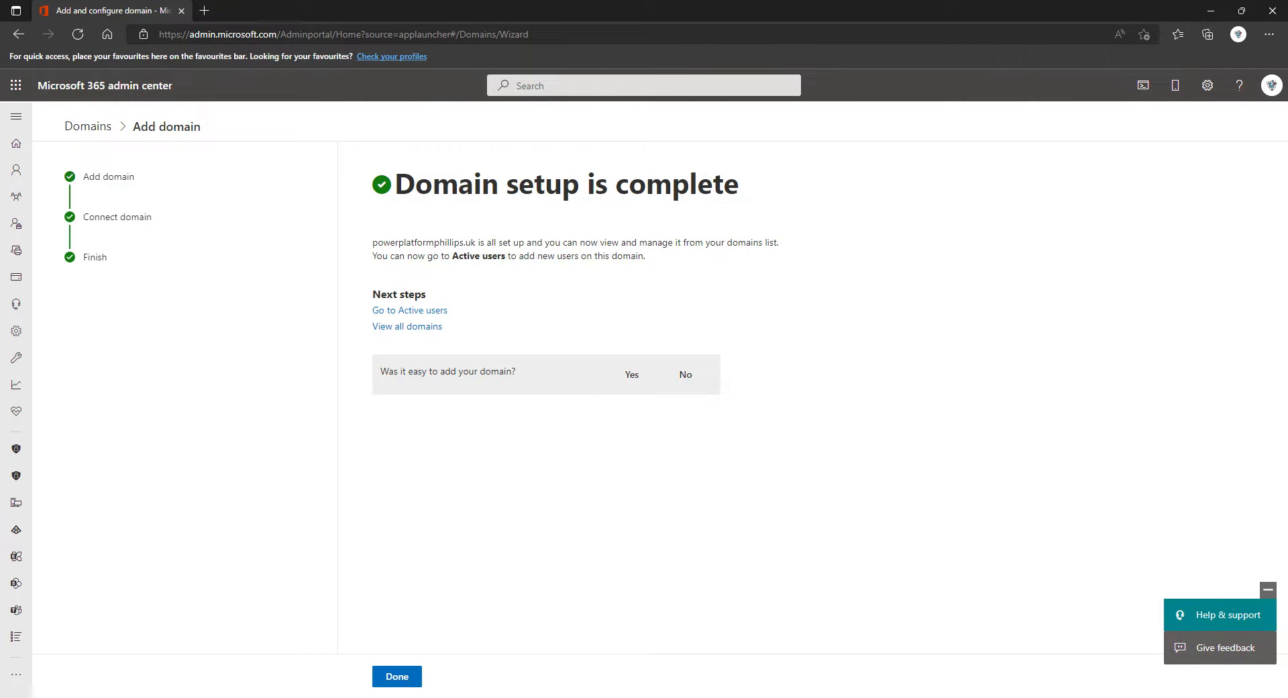
Step: Close the wizard and return to the Domains list showing powerplatformphillips.uk as default
left_click(397, 677)
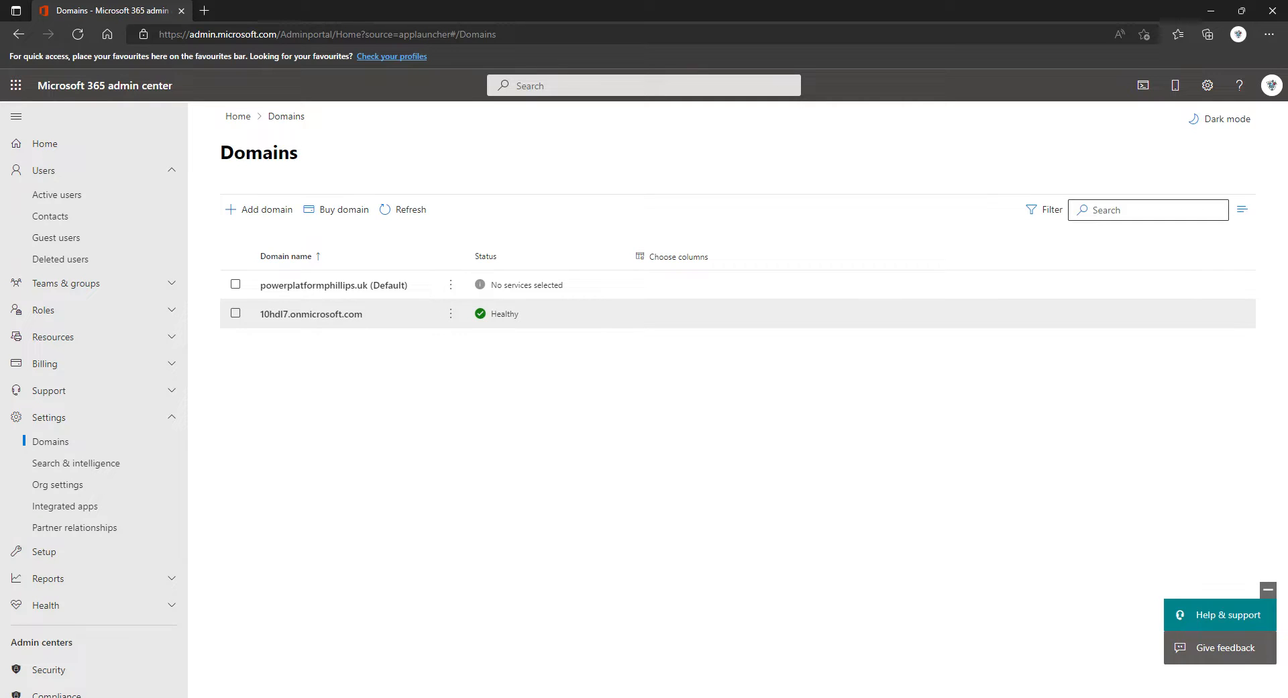
Step: Open Manage DNS for powerplatformphillips.uk and choose Add your own DNS records
left_click(450, 285)
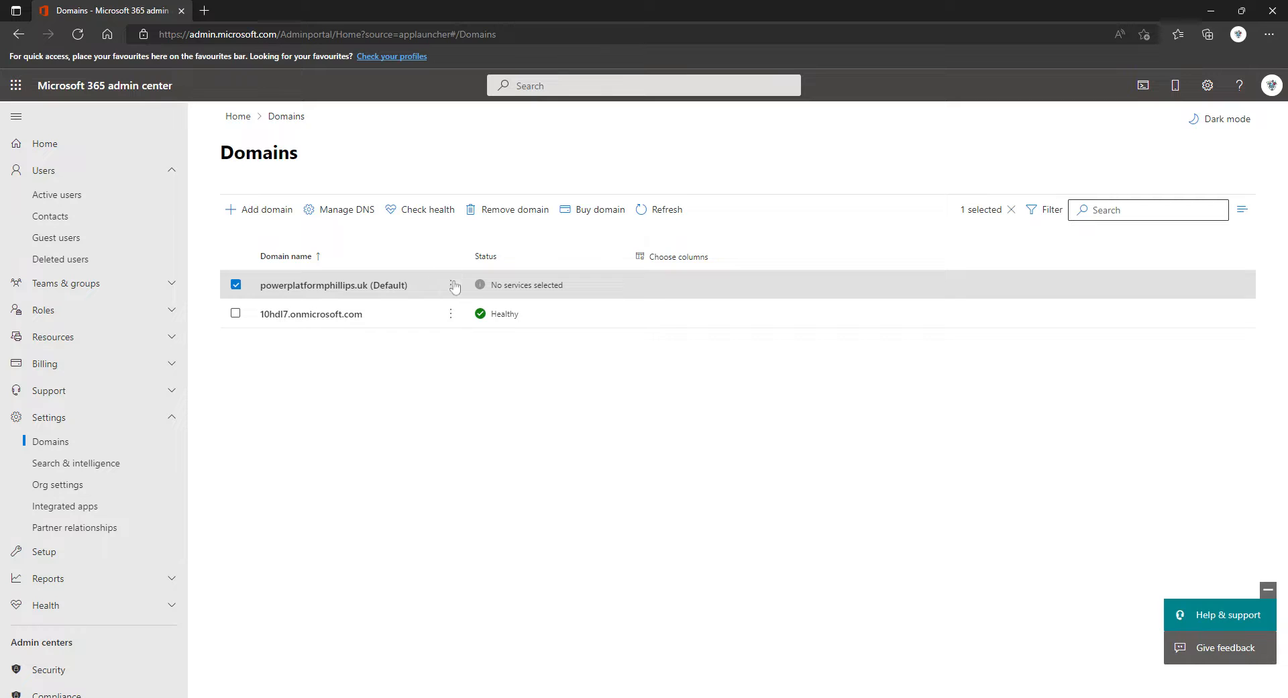
left_click(452, 285)
left_click(496, 305)
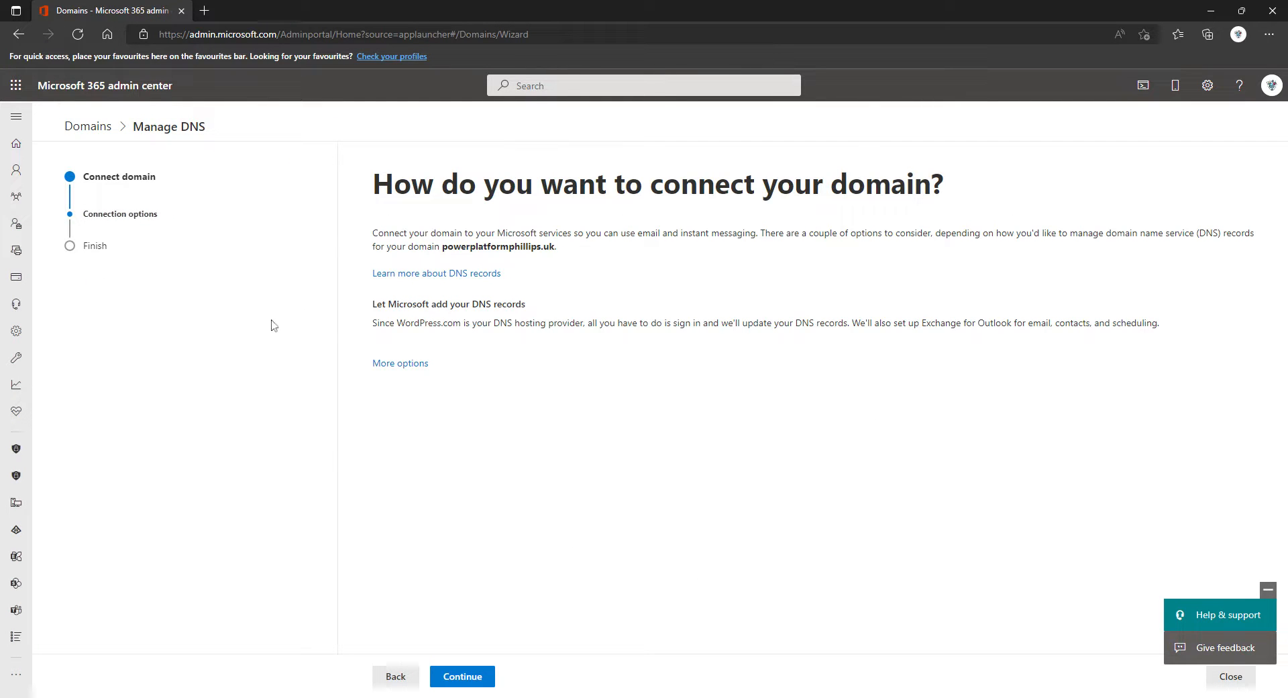
left_click(397, 362)
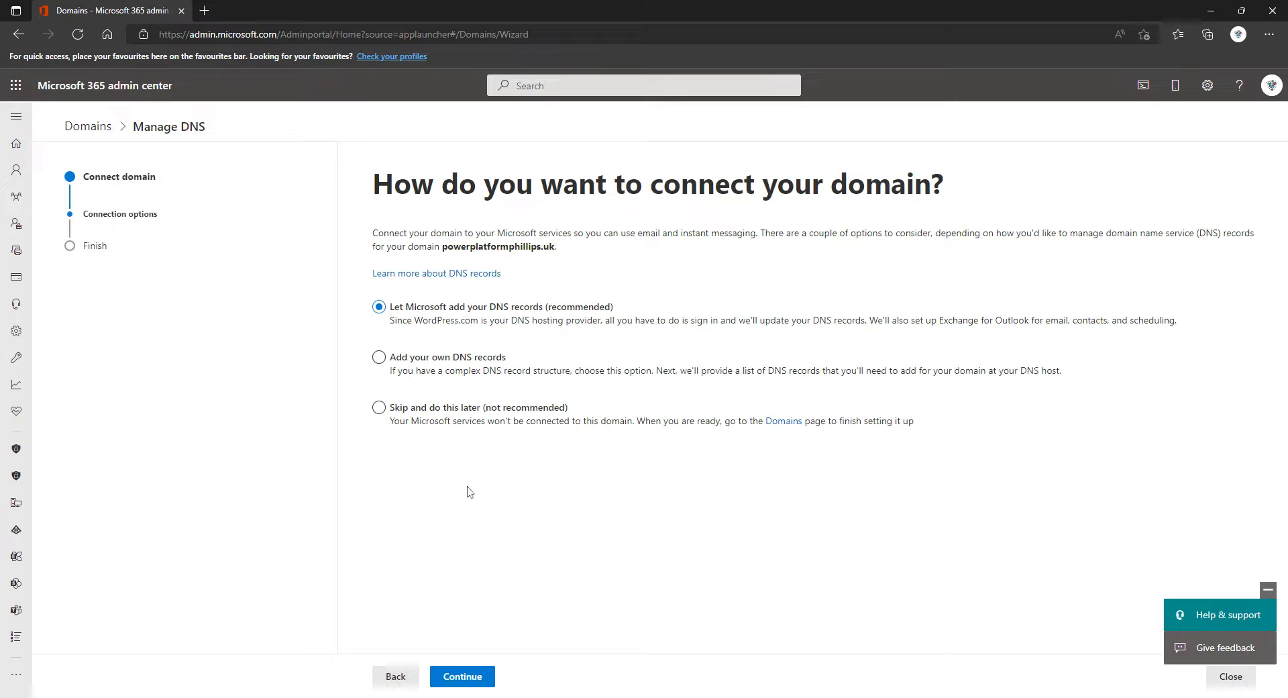
left_click(435, 363)
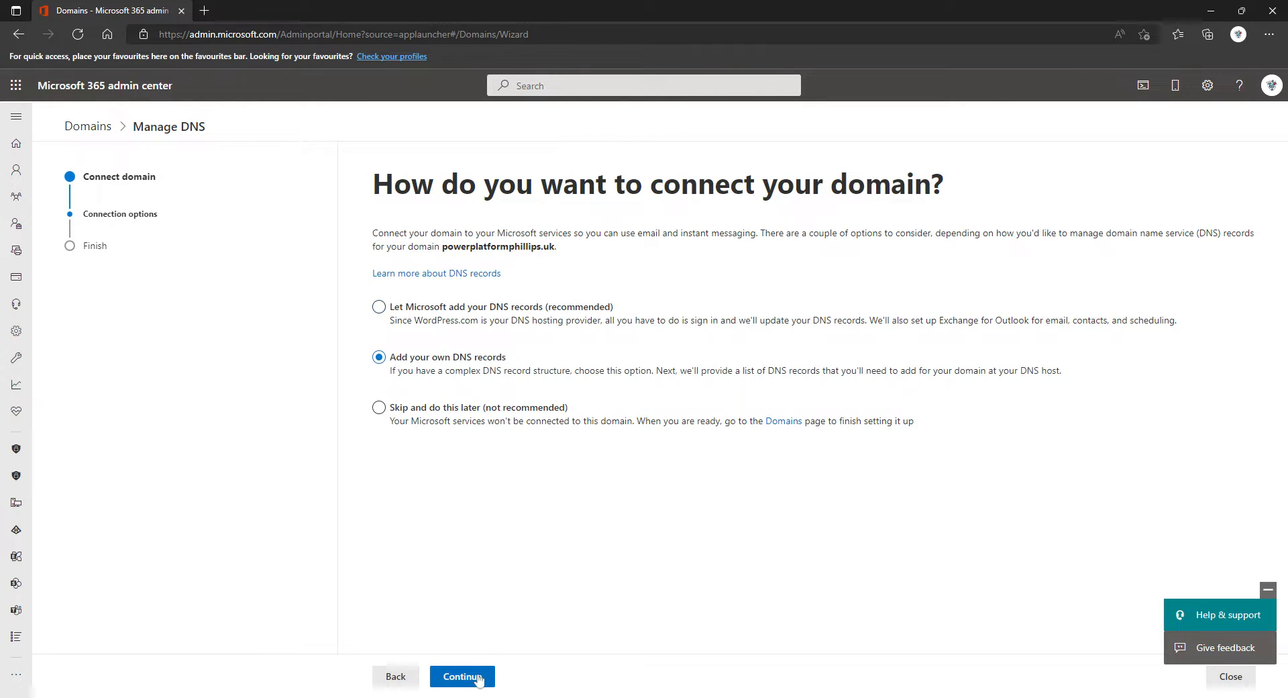
left_click(477, 675)
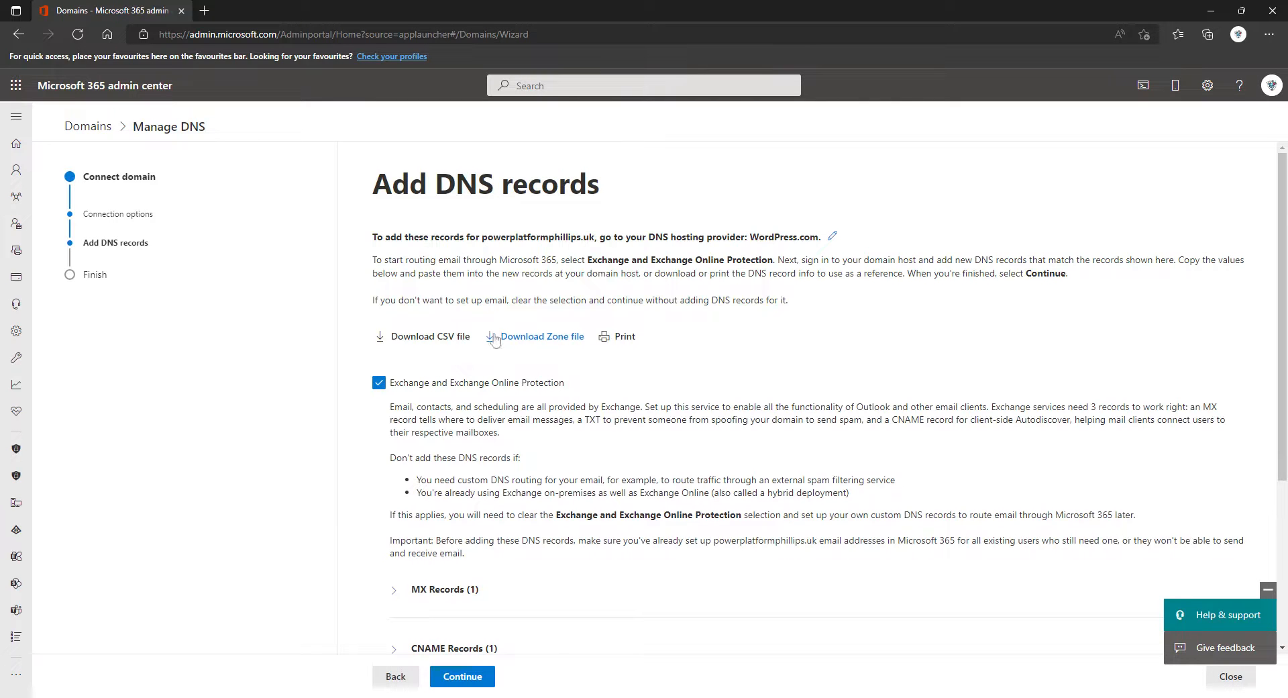
Step: Also include the Skype for Business and Intune records under Advanced options
scroll(495, 340, "down", 3)
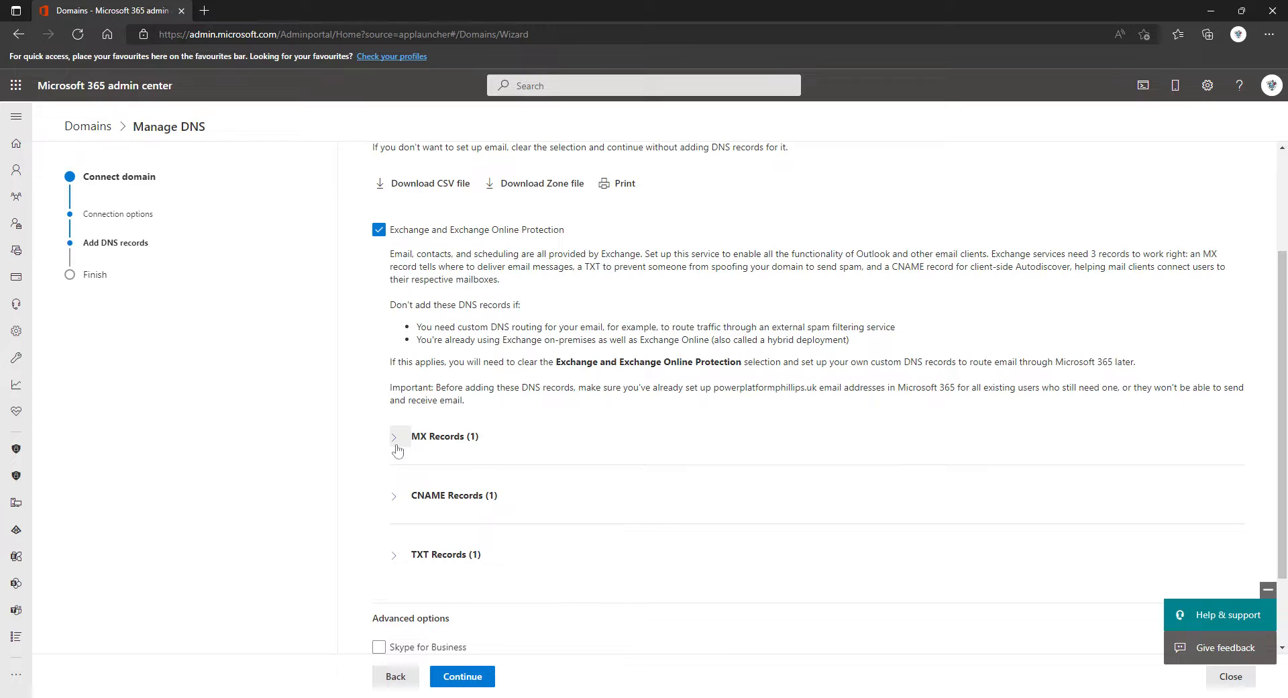
scroll(397, 450, "down", 2)
left_click(379, 547)
scroll(389, 588, "down", 3)
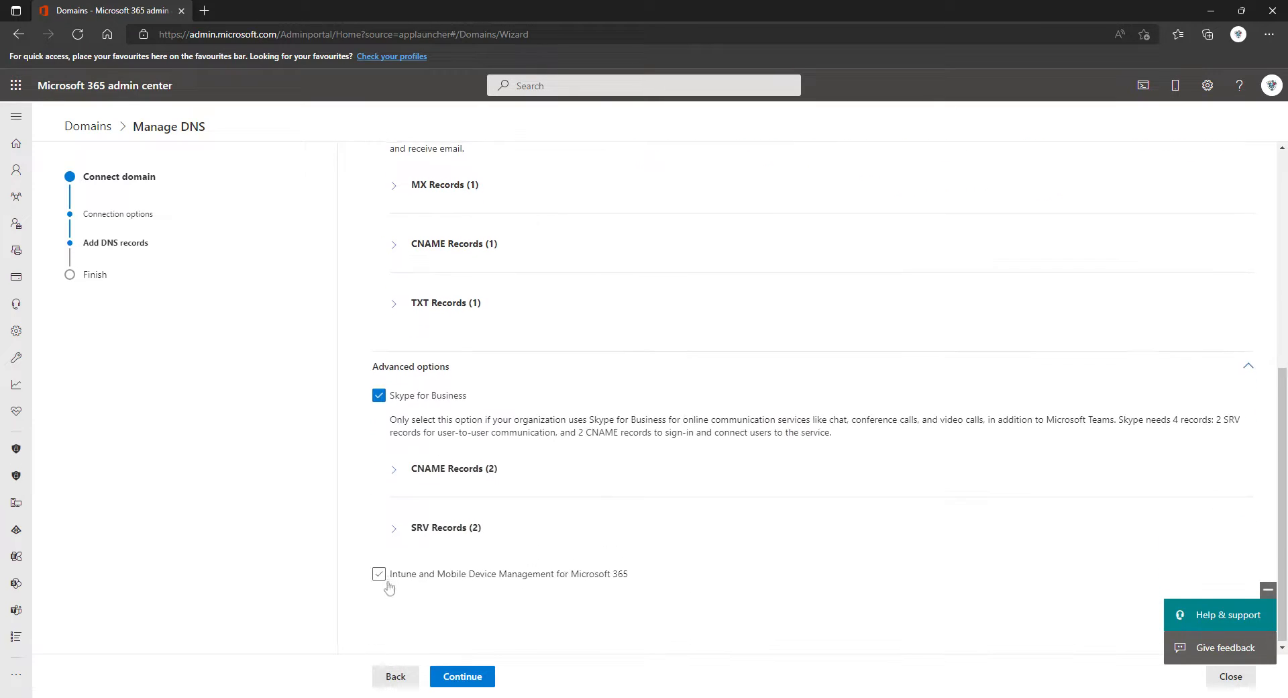
left_click(379, 575)
Step: Show the MX record: powerplatformphillips-uk.mail.protection.outlook.com, priority 0, TTL 1 Hour
scroll(537, 517, "down", 1)
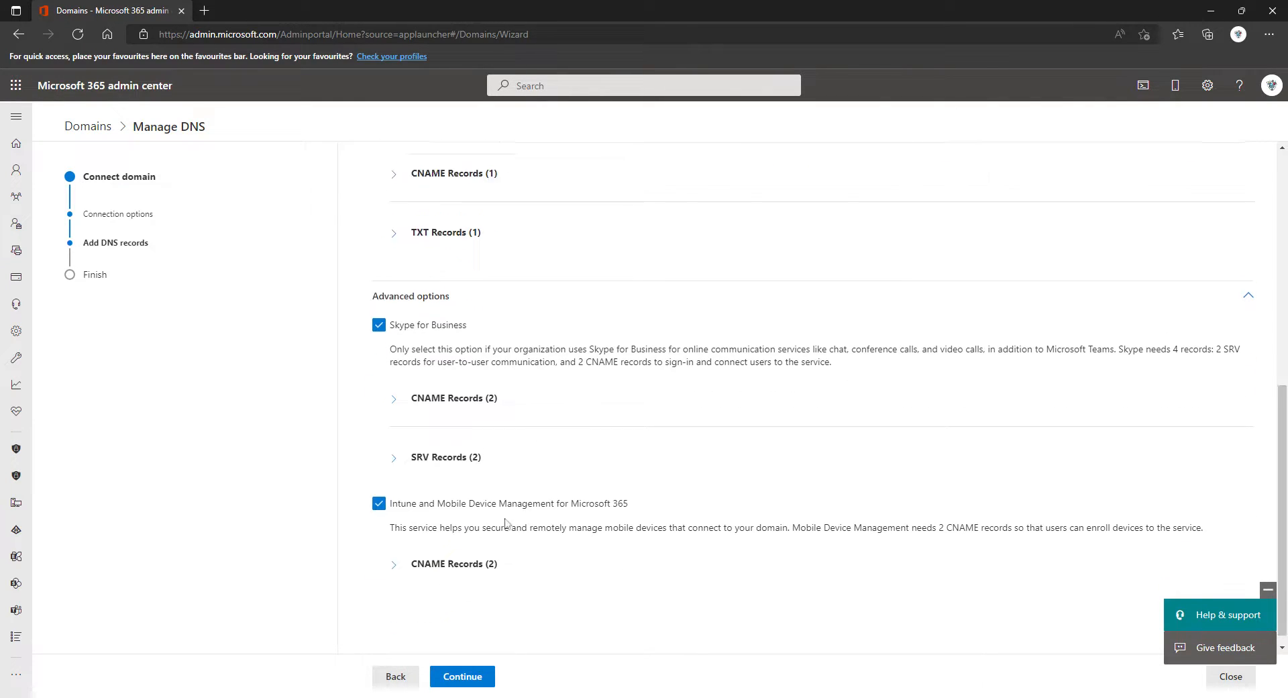
scroll(563, 487, "up", 7)
scroll(536, 483, "down", 4)
scroll(524, 393, "up", 4)
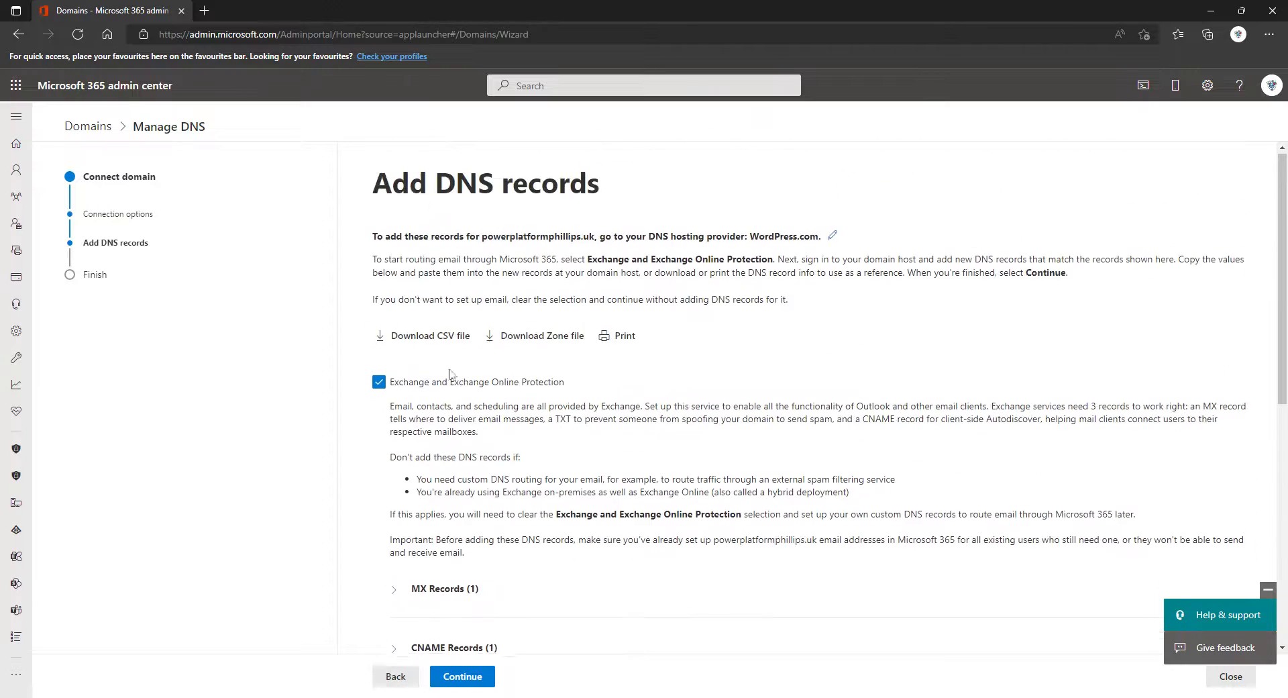
scroll(450, 373, "down", 2)
left_click(394, 436)
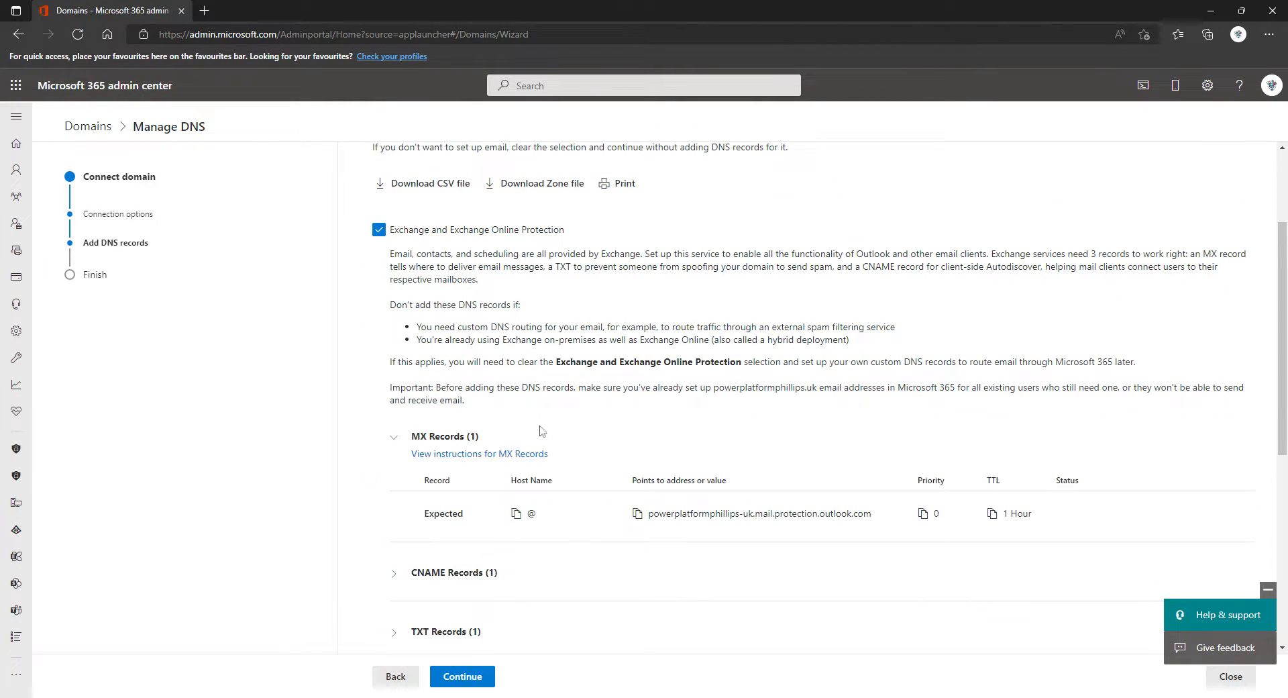
scroll(451, 516, "down", 1)
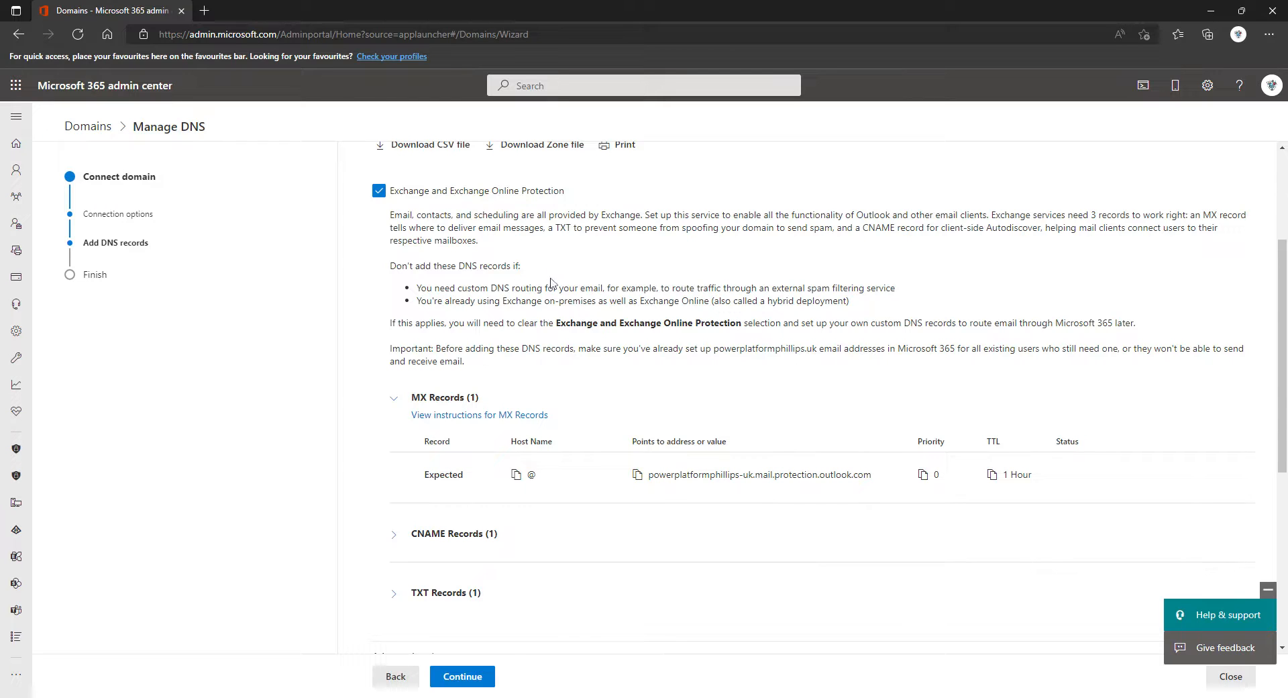
left_click(144, 697)
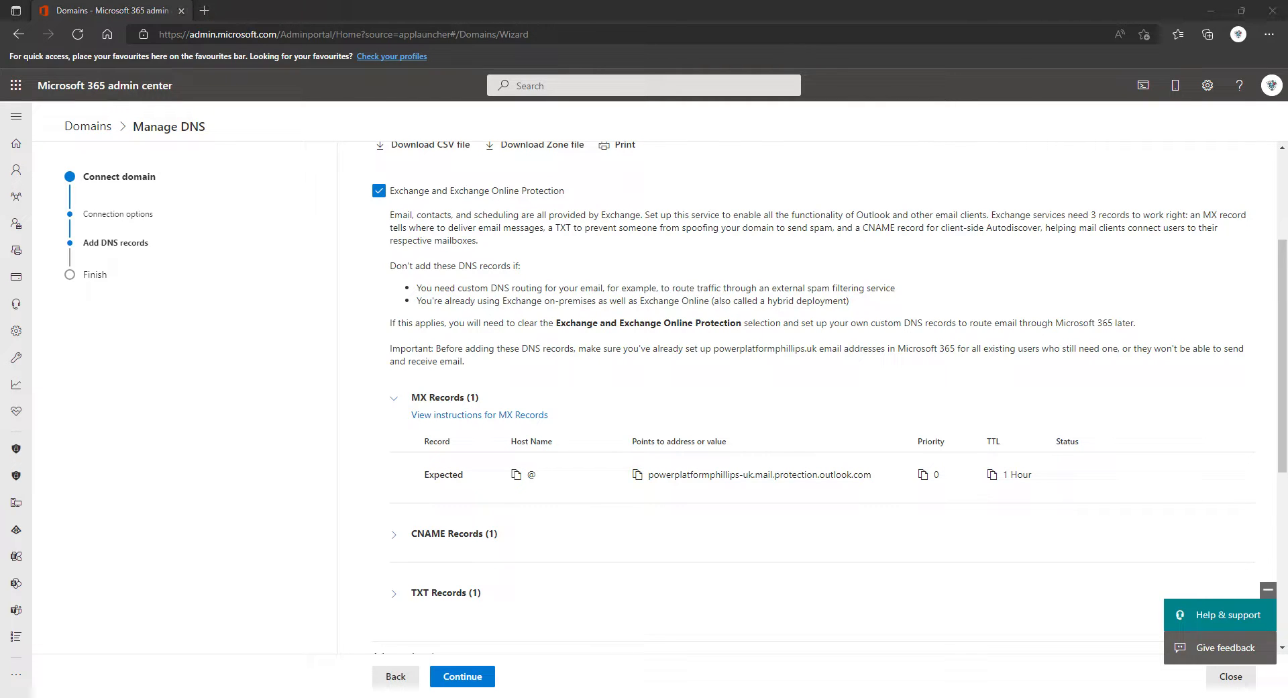